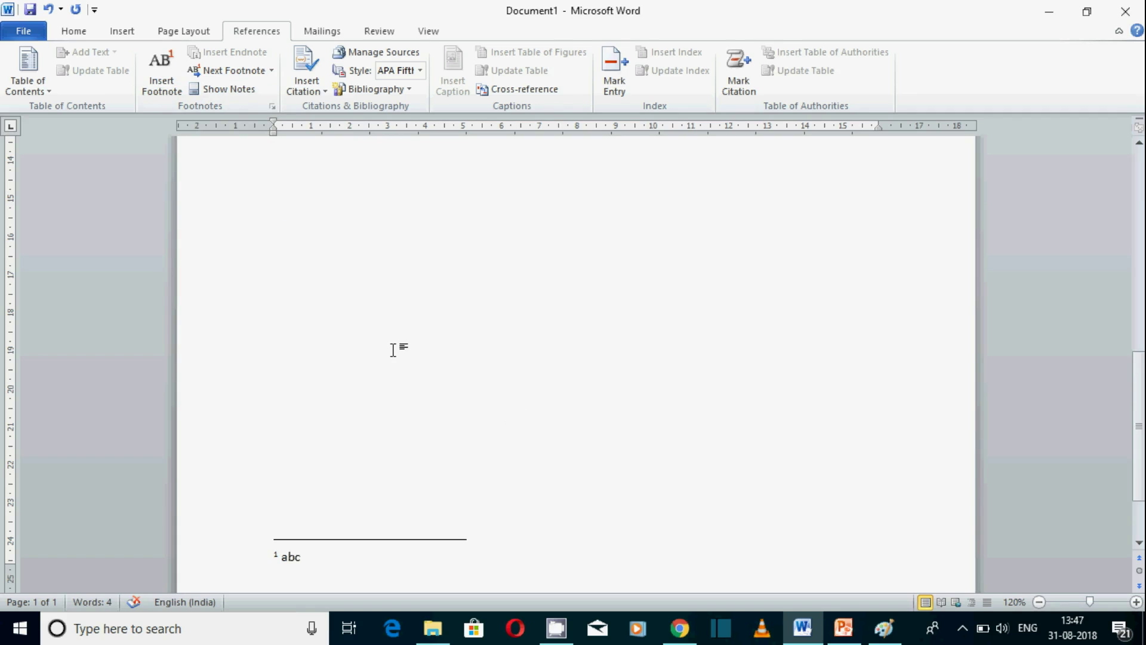
- Start a second page with a page break and enter the lines "dasdas", "sdasd" and "sdasd"
key("ctrl+Return")
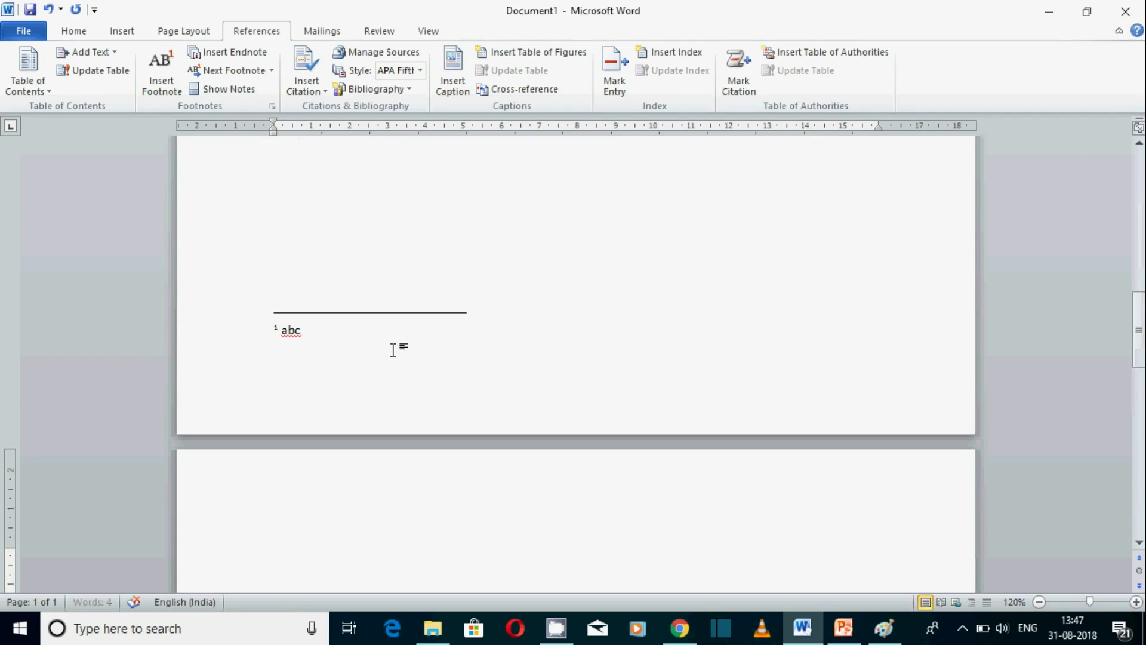
type("dasdas")
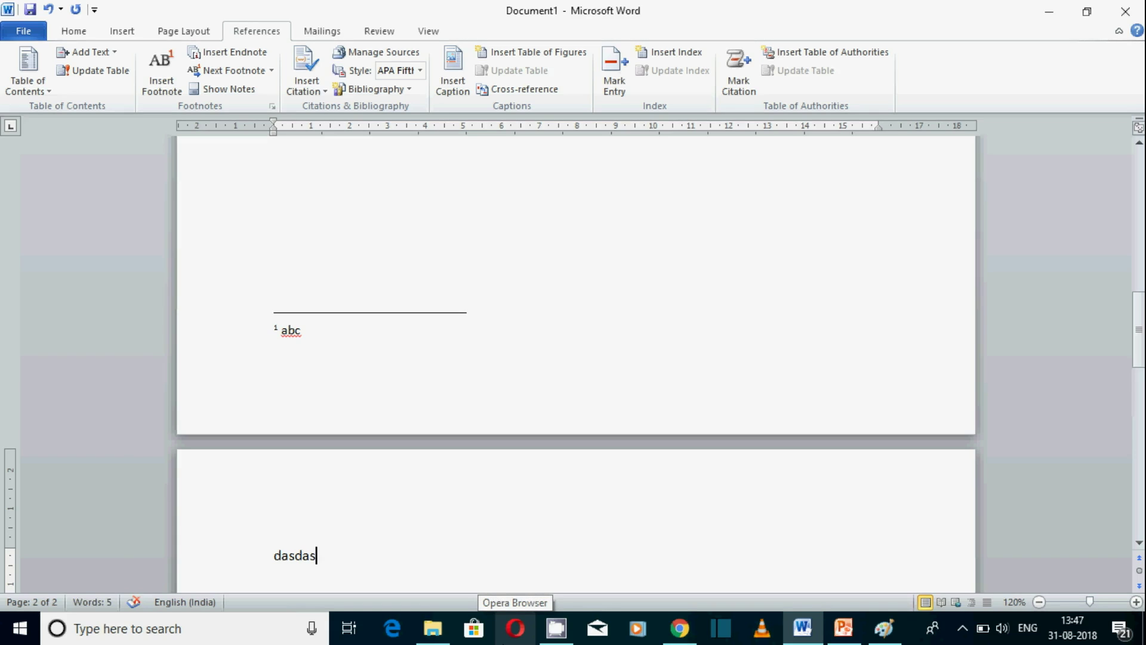
key("Return")
type("sdasd")
key("Return")
type("sdasd")
key("Return")
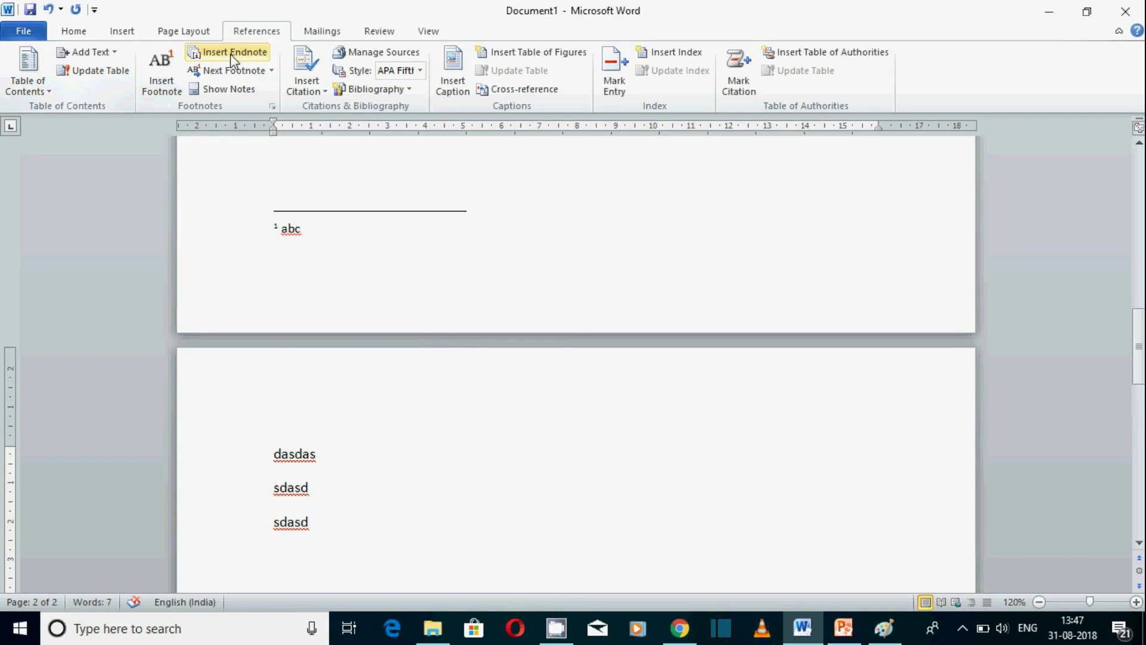
- Insert a footnote reading "xyz" below the text on page 2 and return to the body text
left_click(168, 85)
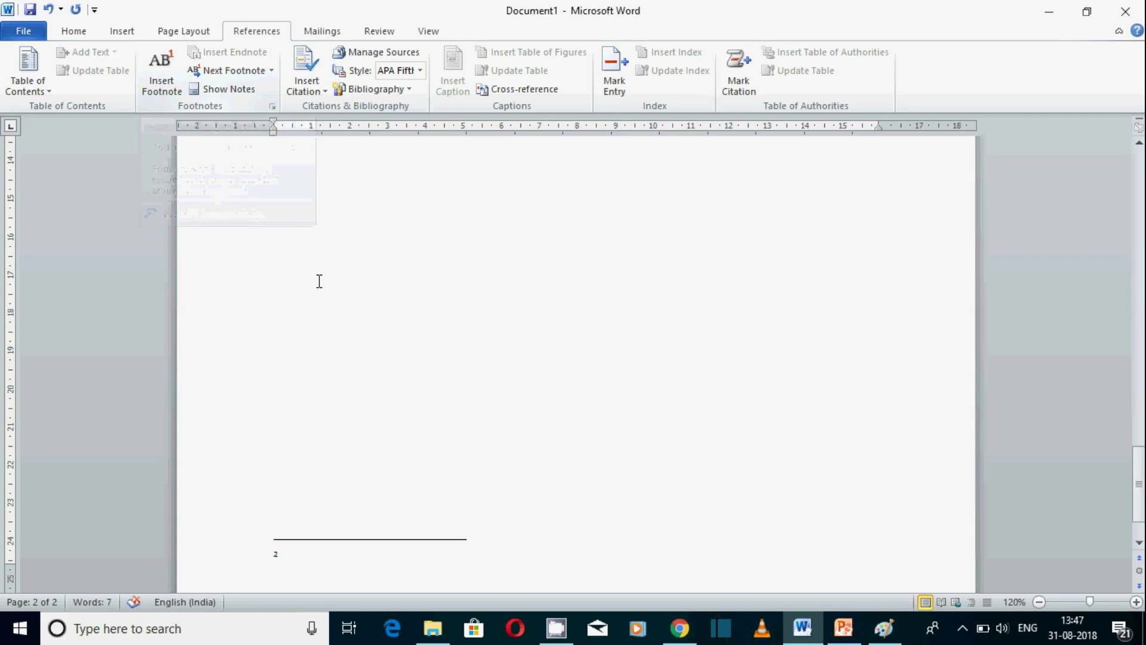
type("xyz")
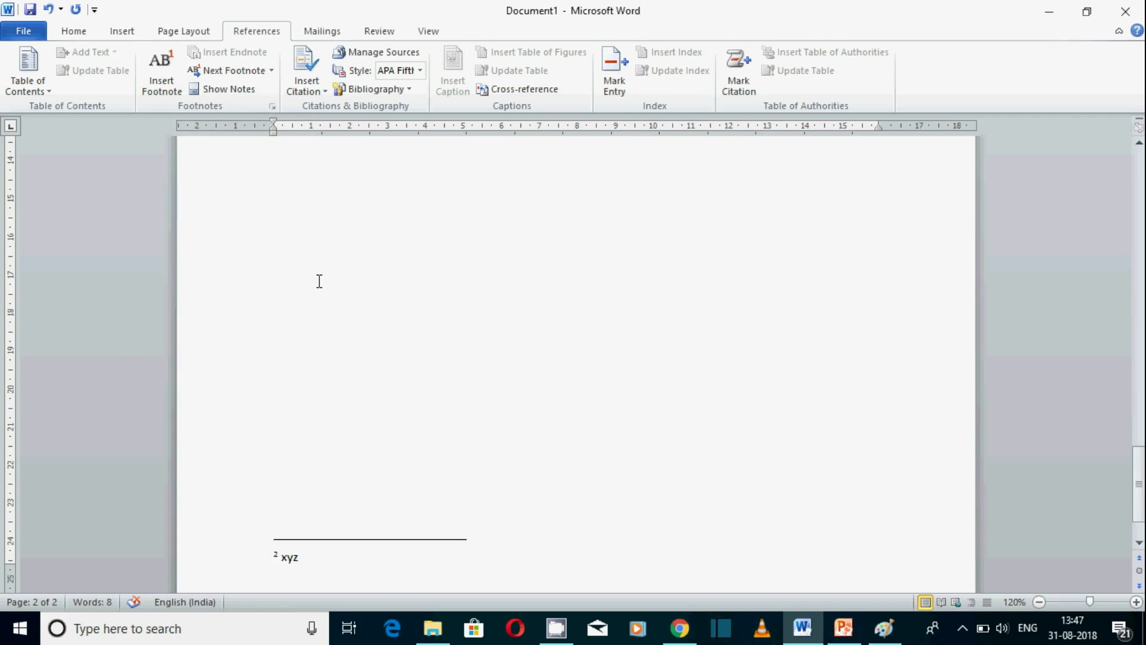
left_click(386, 346)
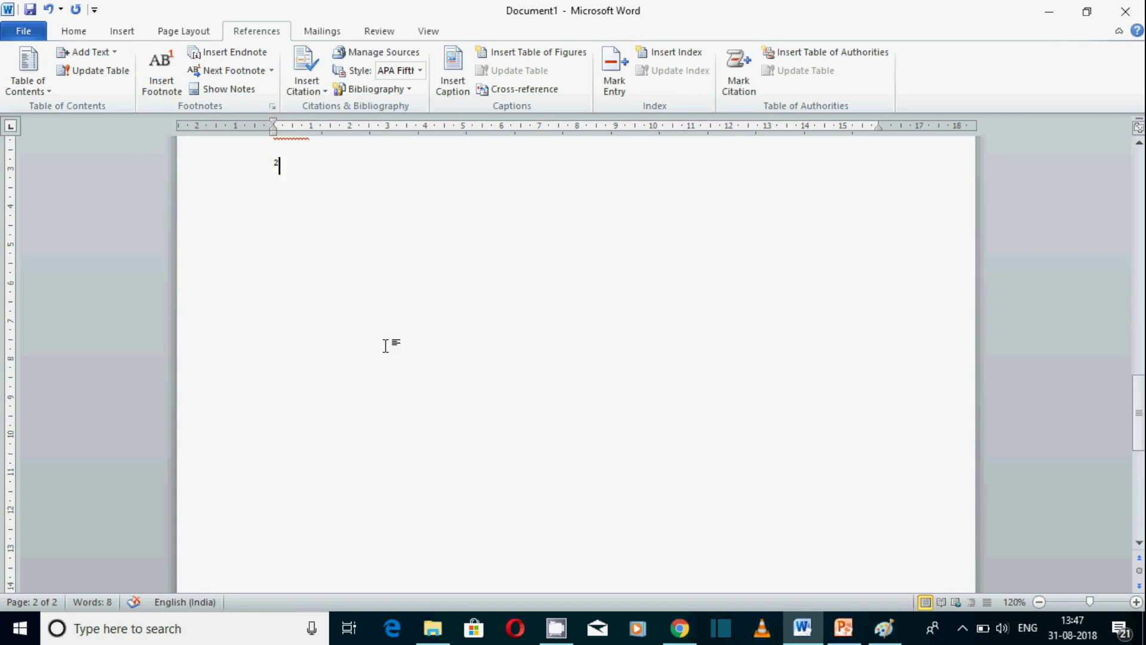
- Start a third page and enter the lines "Fsdf", "Fsdfs" and "Dfsdfsdf"
scroll(385, 346, "up", 5)
type("Fsdffsdfs")
key("Return")
type("dfsdfsdf")
key("Return")
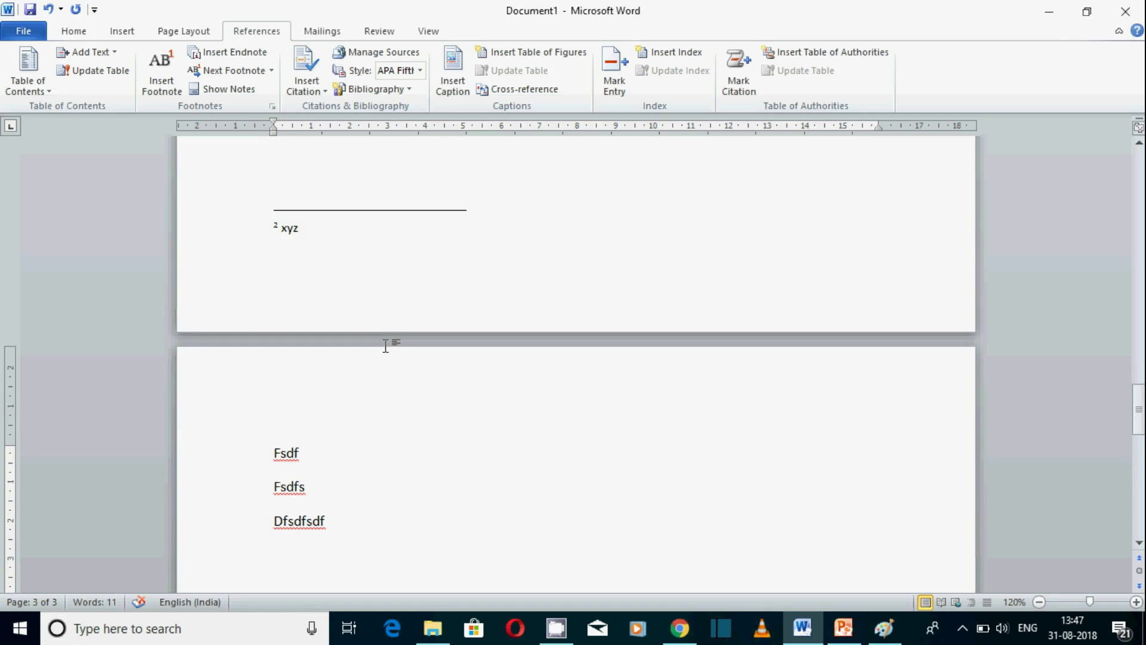
- Insert a footnote reading "mno" below the text on page 3 and return to the body text
left_click(155, 95)
type("mno")
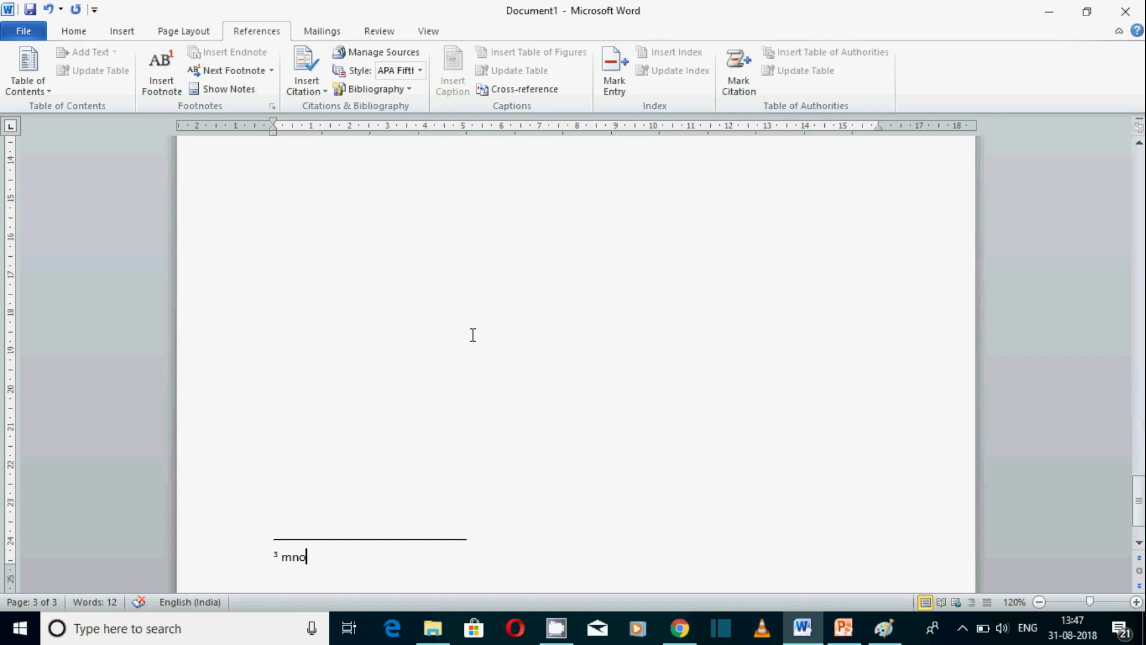
left_click(366, 294)
- With all three pages in view, try the Next Footnote command and go back to the footnote reference on page 2 with Previous Footnote
scroll(469, 459, "up", 8)
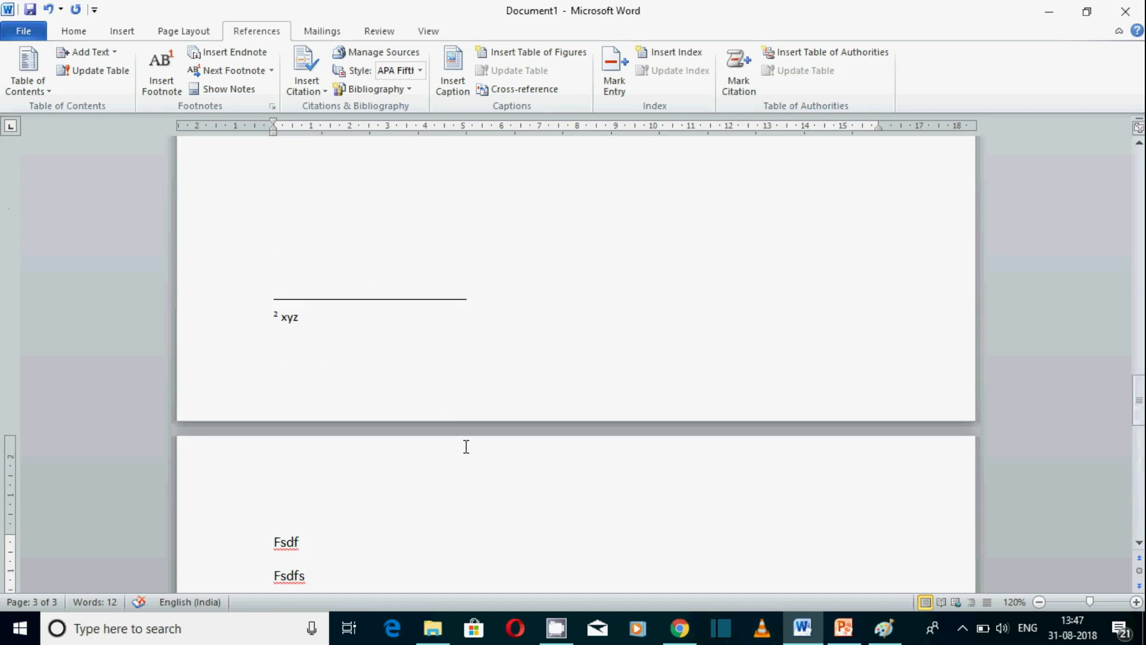
scroll(476, 457, "up", 4)
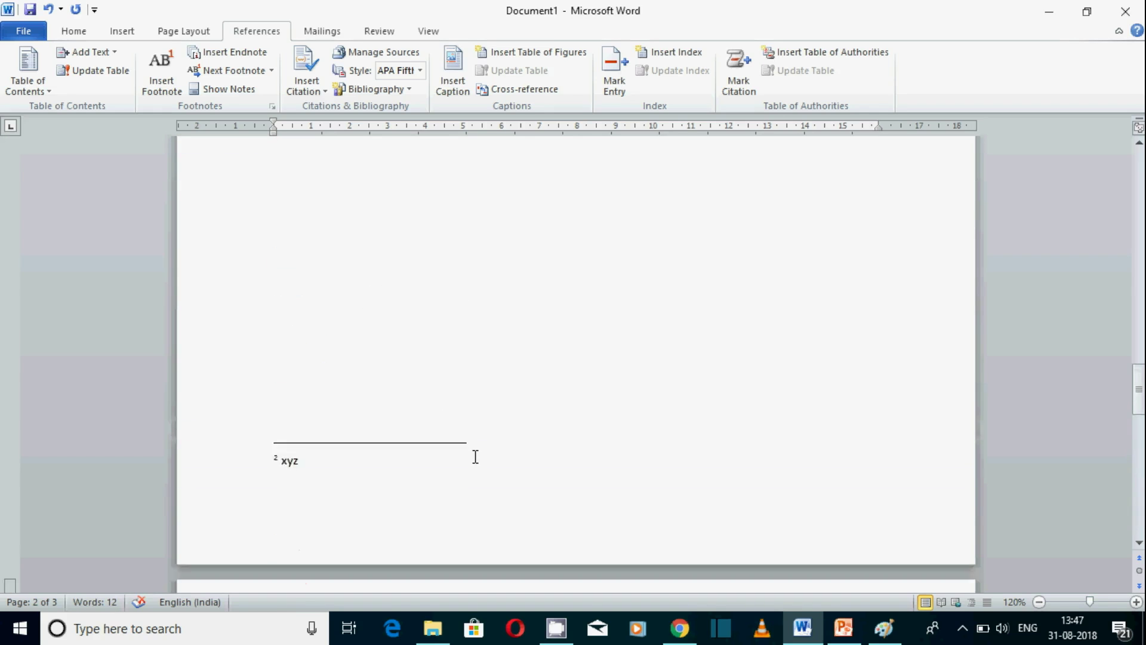
scroll(474, 456, "down", 2, "ctrl")
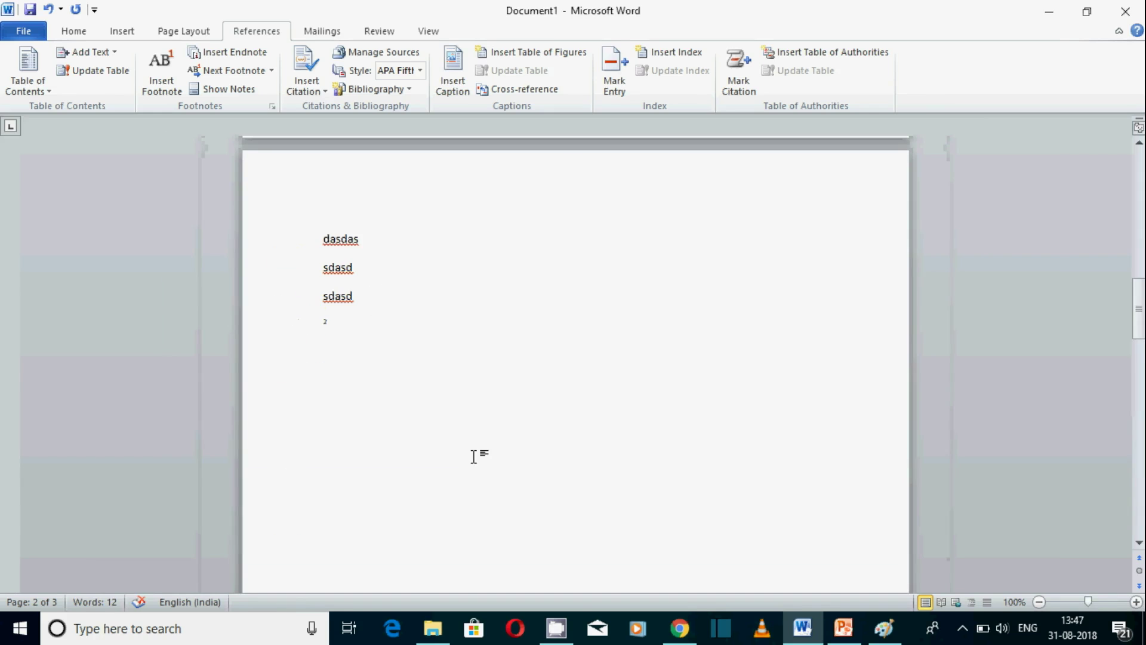
scroll(474, 456, "down", 6, "ctrl")
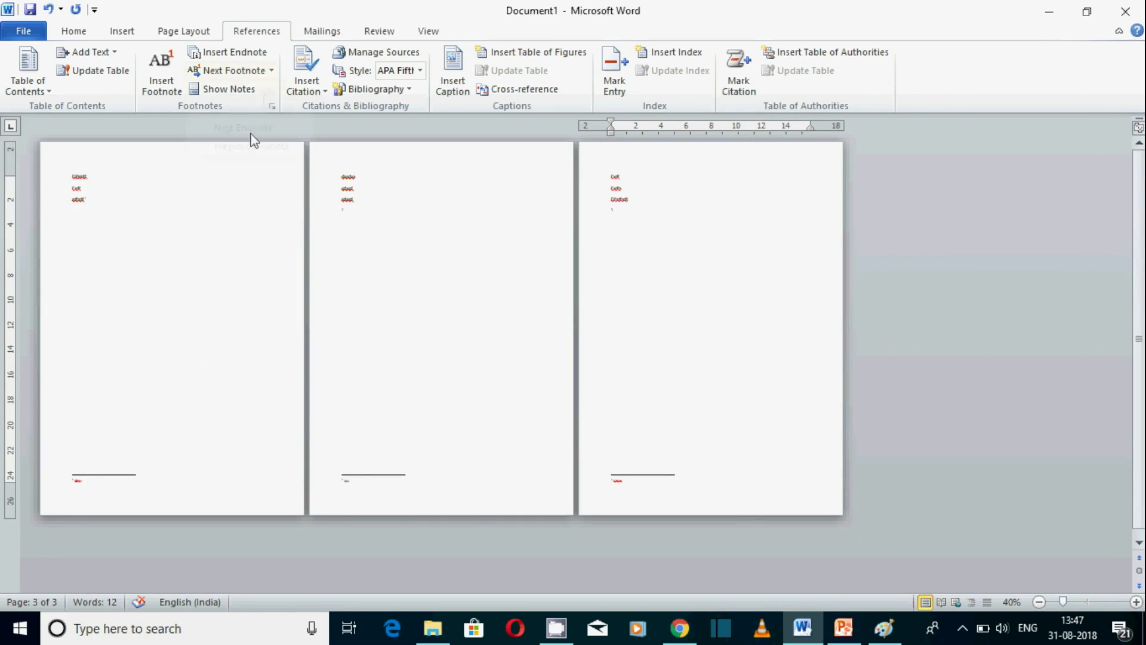
left_click(271, 70)
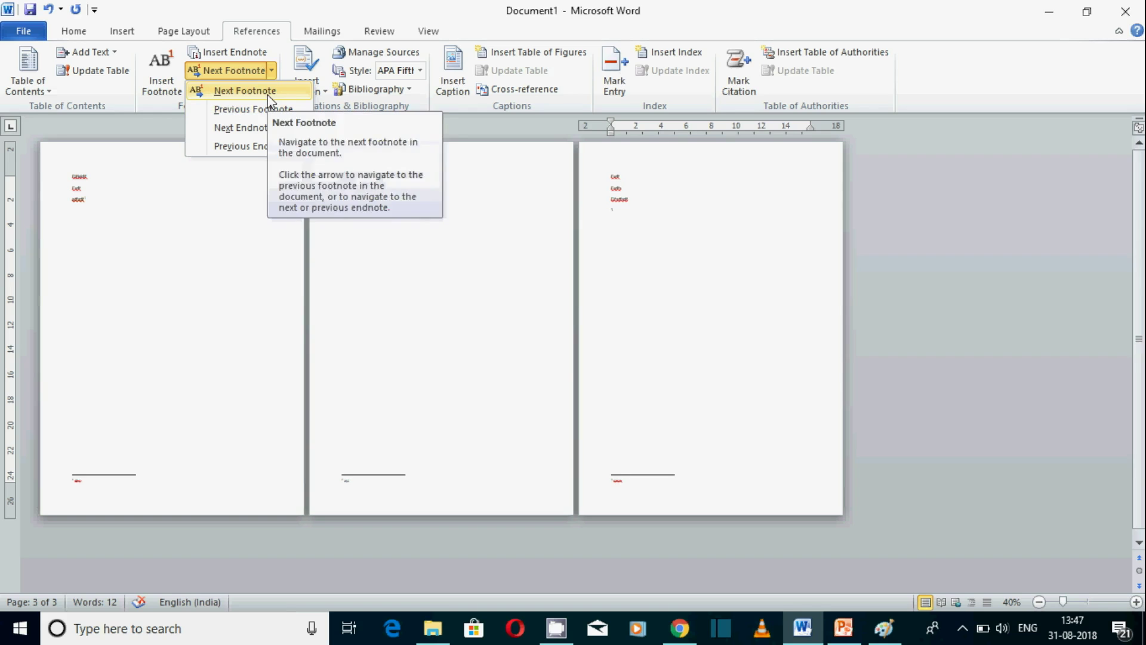
left_click(268, 92)
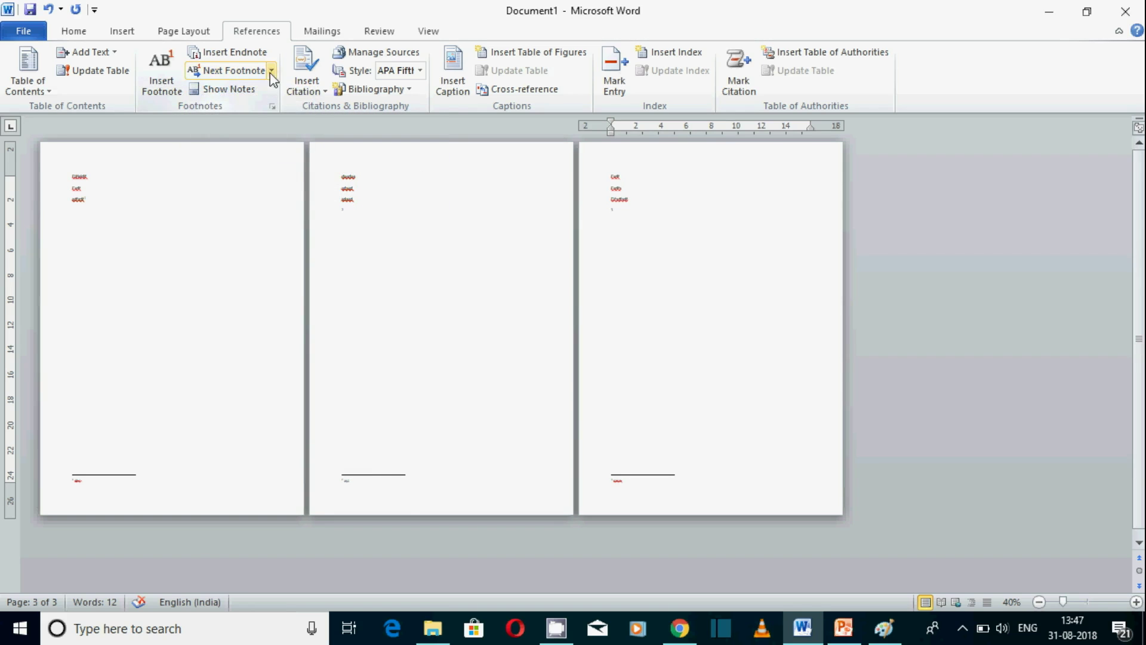
left_click(271, 70)
left_click(267, 110)
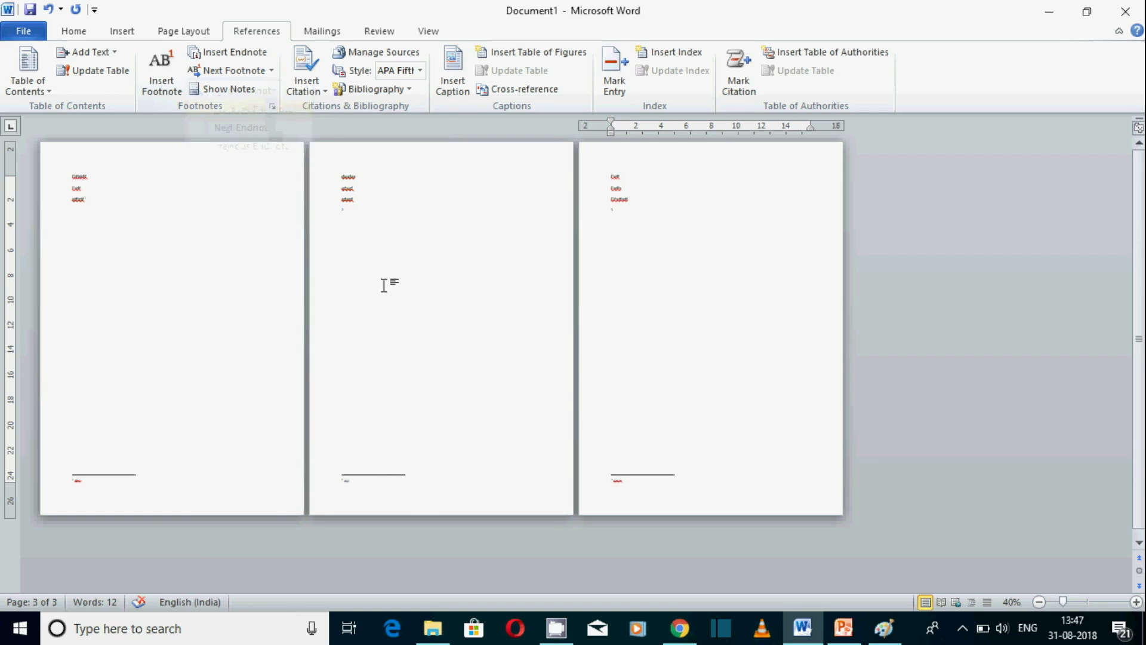
left_click(271, 70)
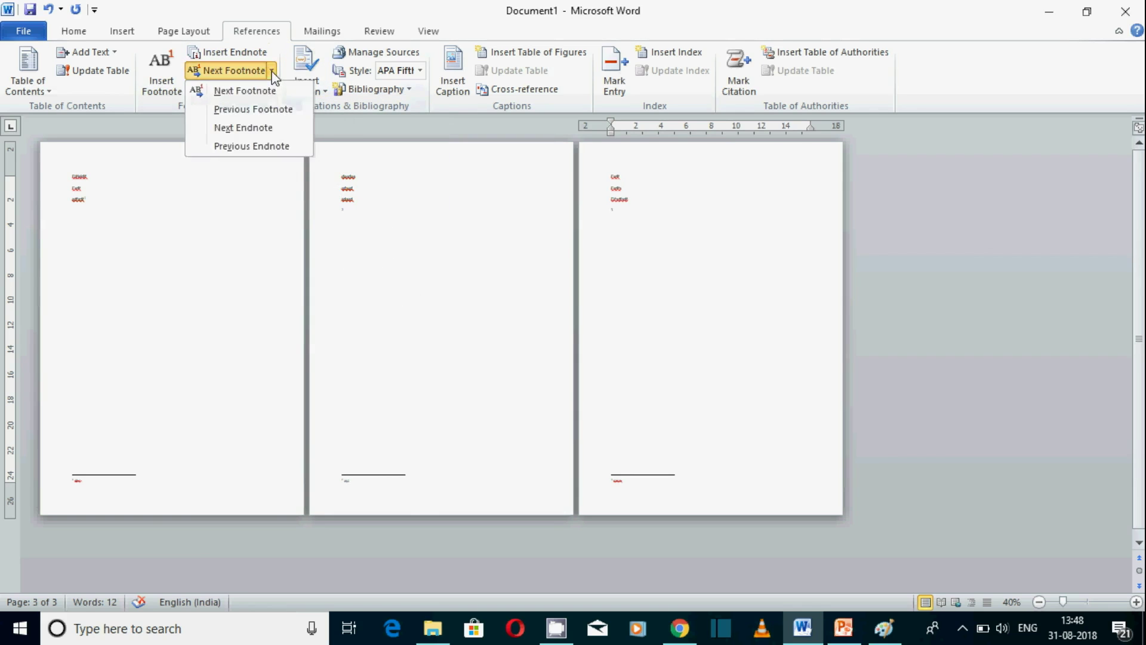
left_click(260, 110)
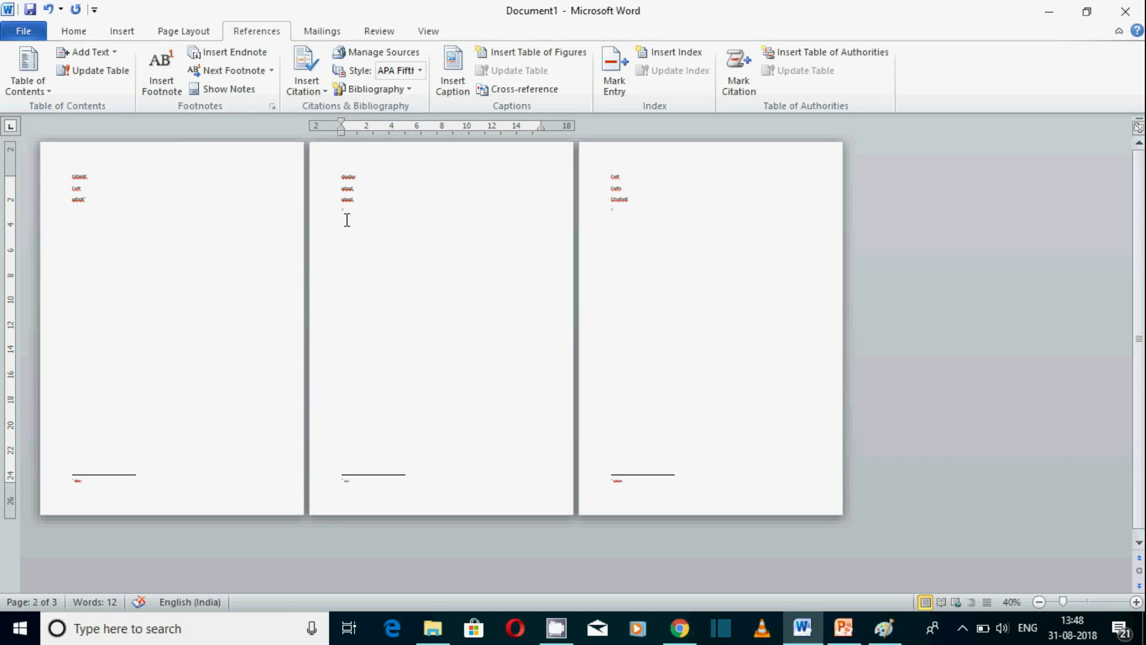
- Inspect footnote reference 2 below the text on page 2 and preview its note
scroll(452, 432, "up", 4)
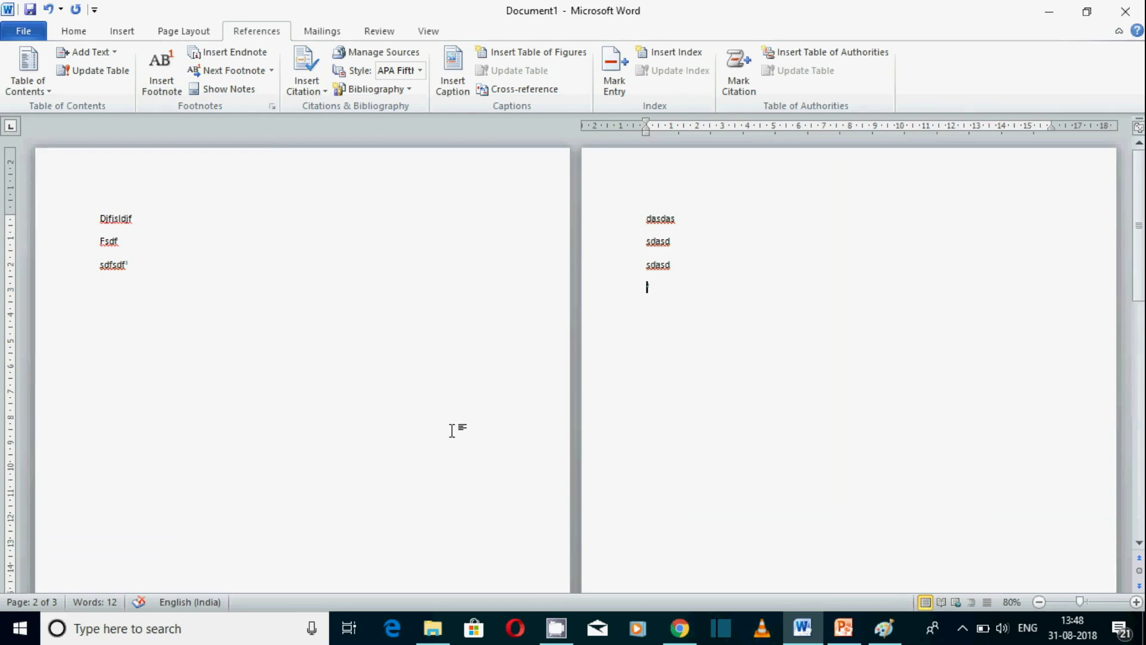
scroll(452, 431, "up", 1)
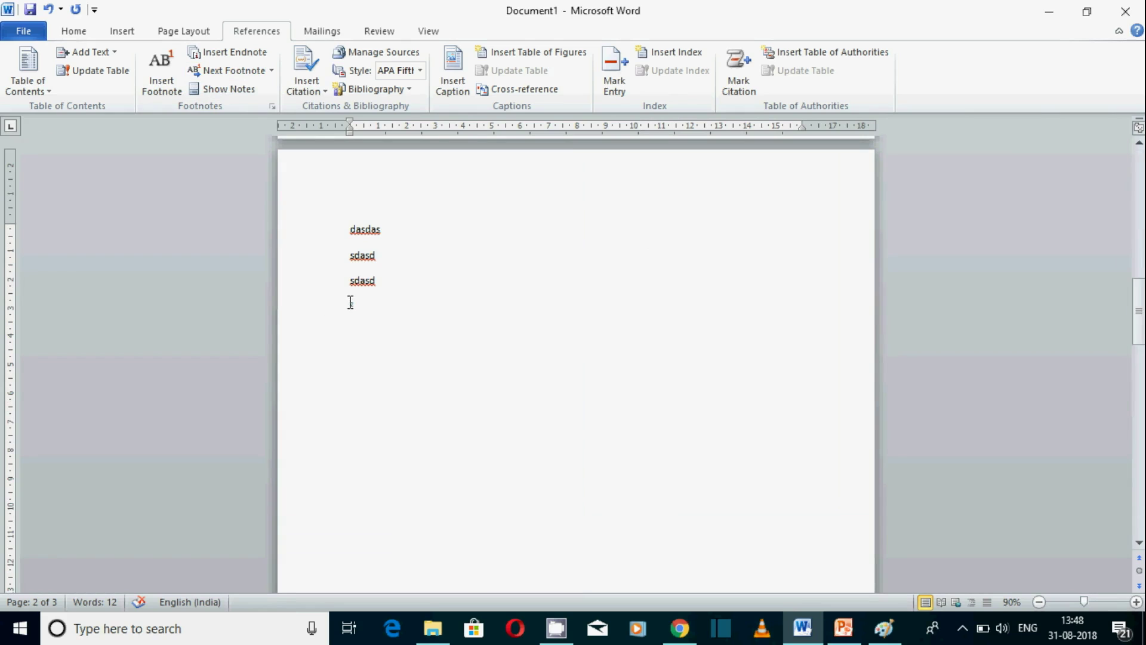
mouse_move(352, 302)
left_click(401, 356)
scroll(400, 348, "up", 5)
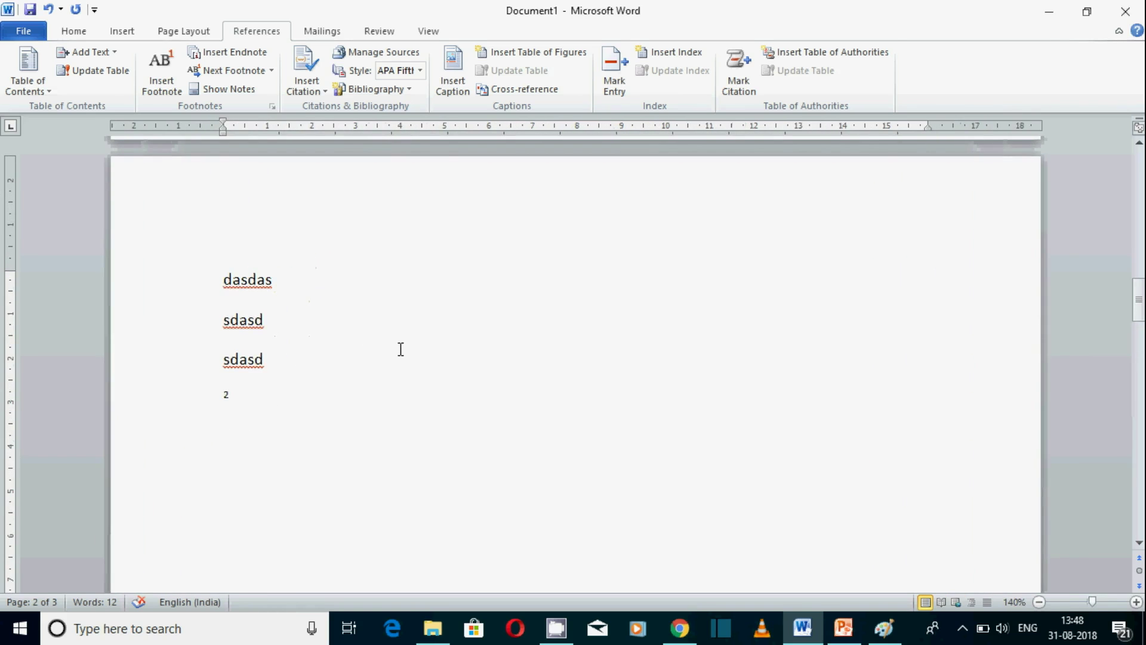
scroll(401, 349, "up", 1)
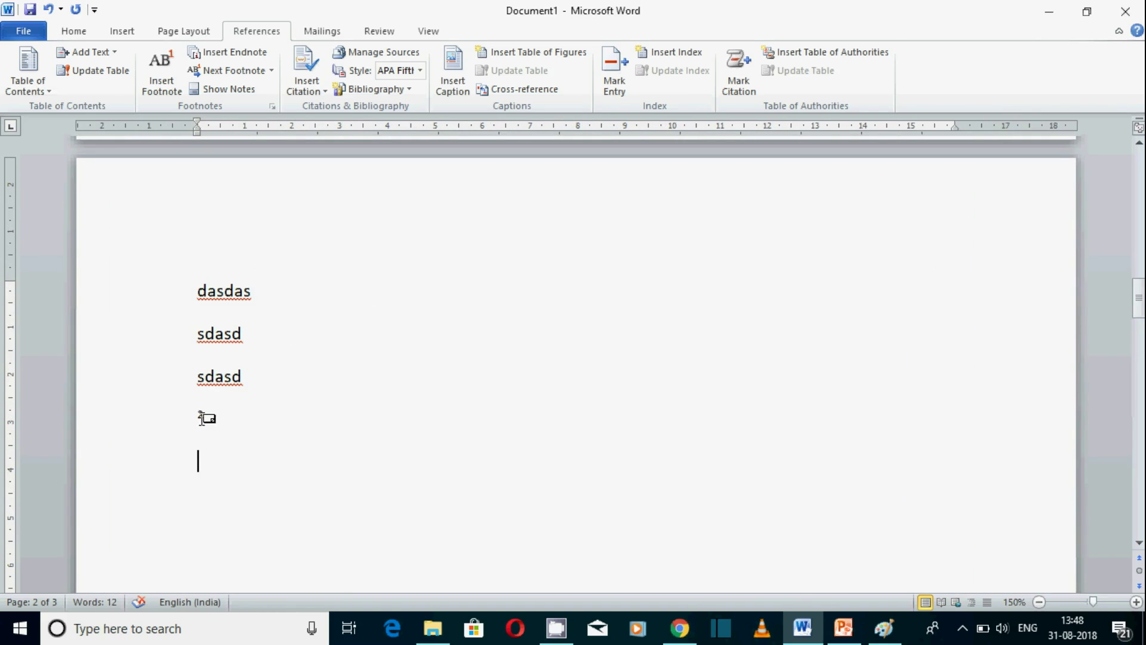
mouse_move(203, 414)
- Go to the previous footnote reference, after "sdfsdf" on page 1, and preview its note
left_click(272, 70)
scroll(267, 162, "down", 3)
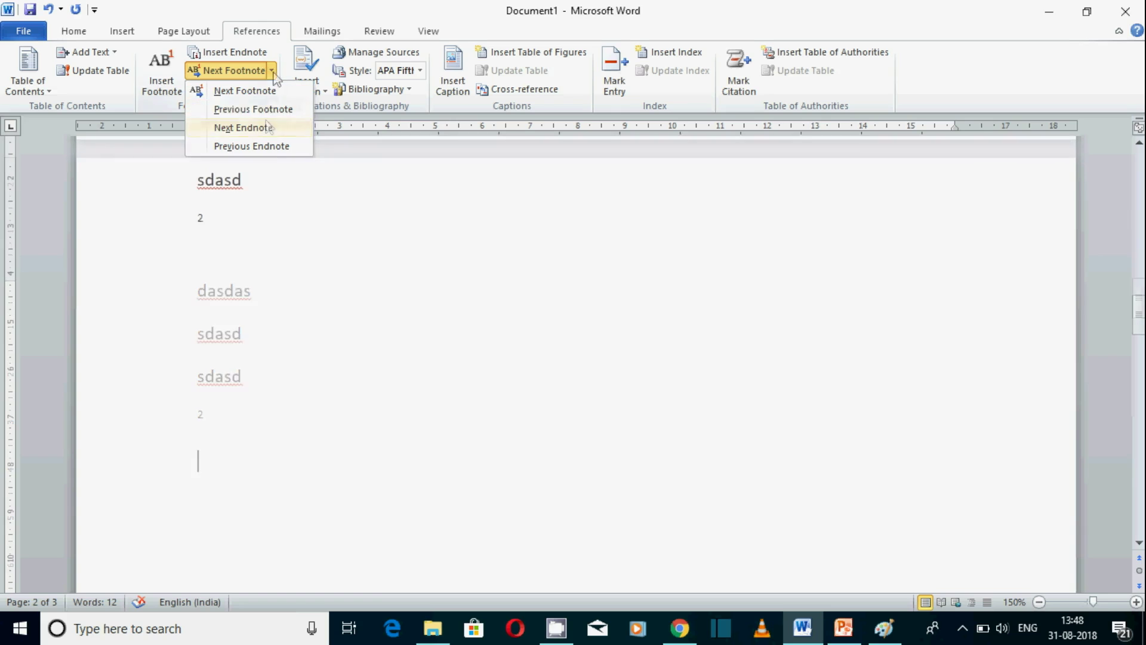
left_click(263, 112)
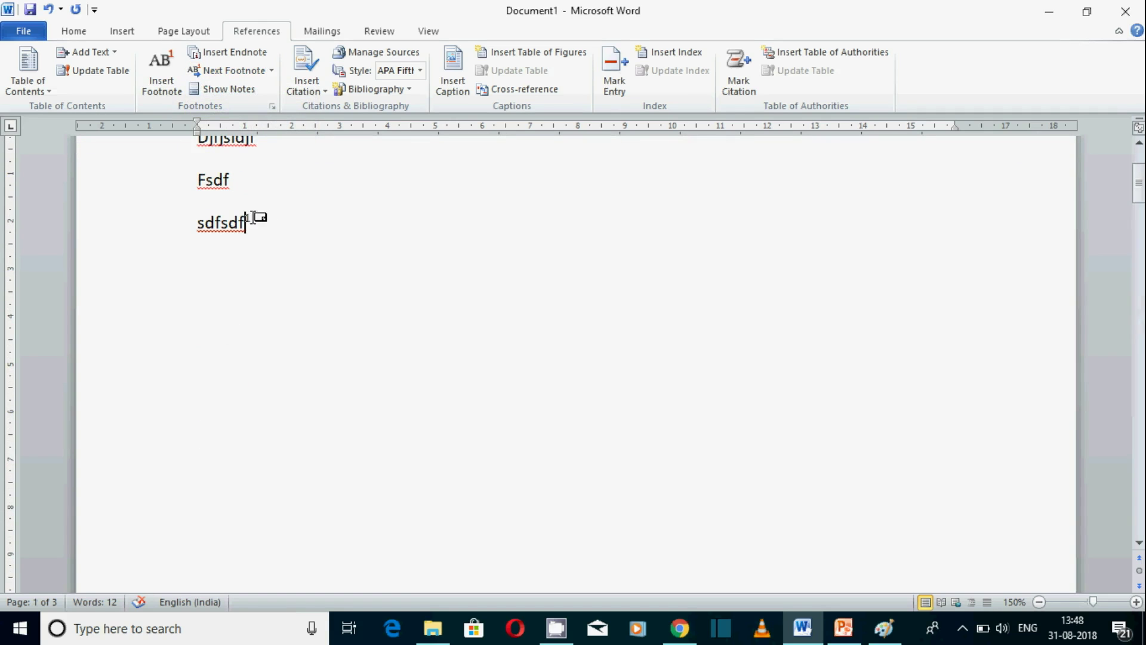
mouse_move(251, 218)
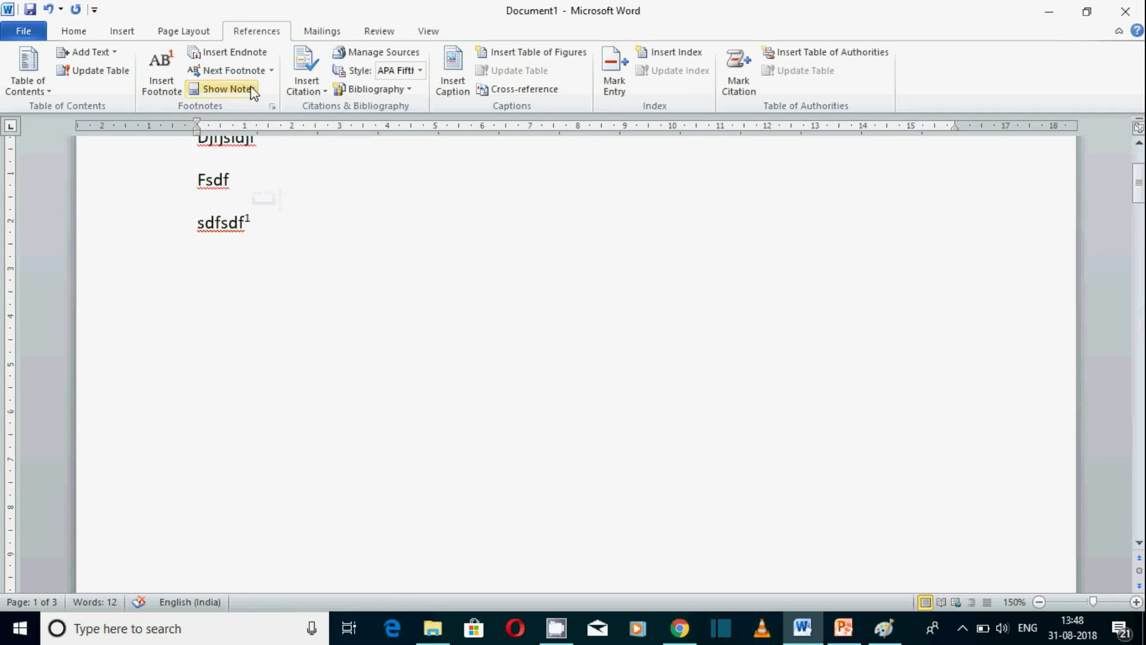
- Show the note text of footnote 1 and advance through the following footnotes to "mno" on page 3
left_click(272, 70)
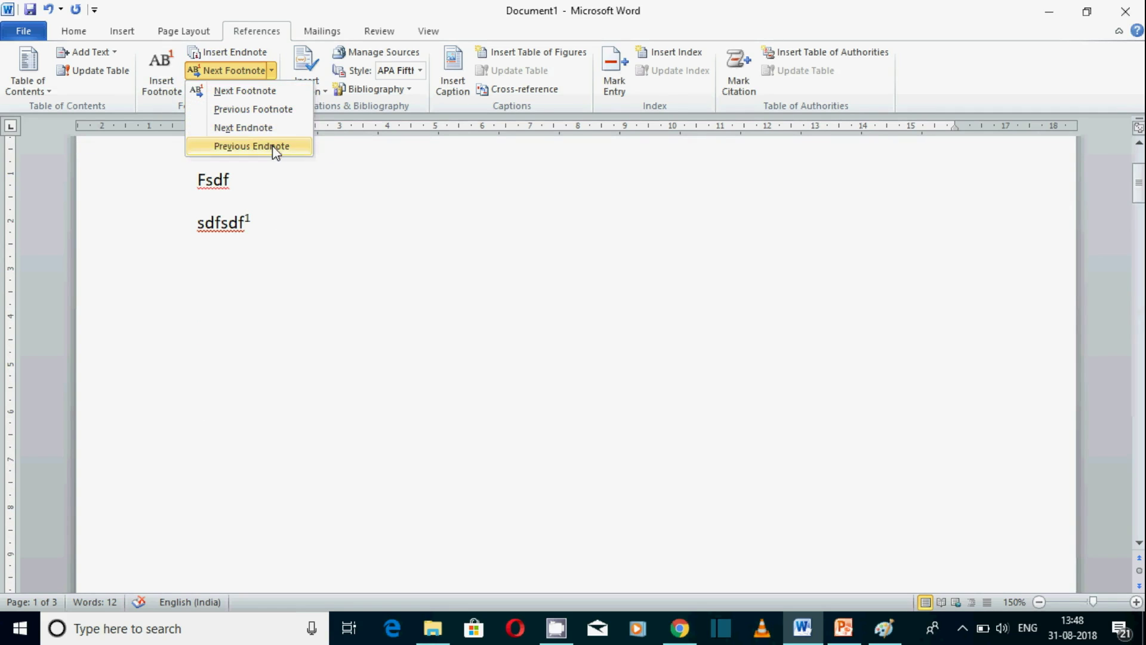
left_click(326, 232)
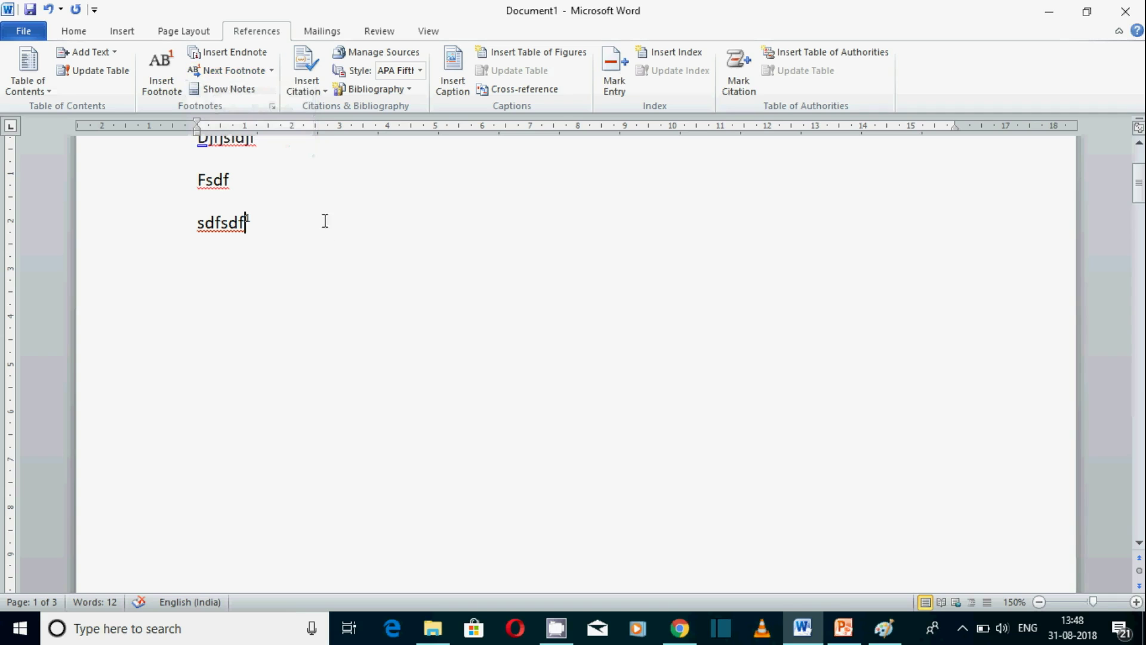
left_click(227, 89)
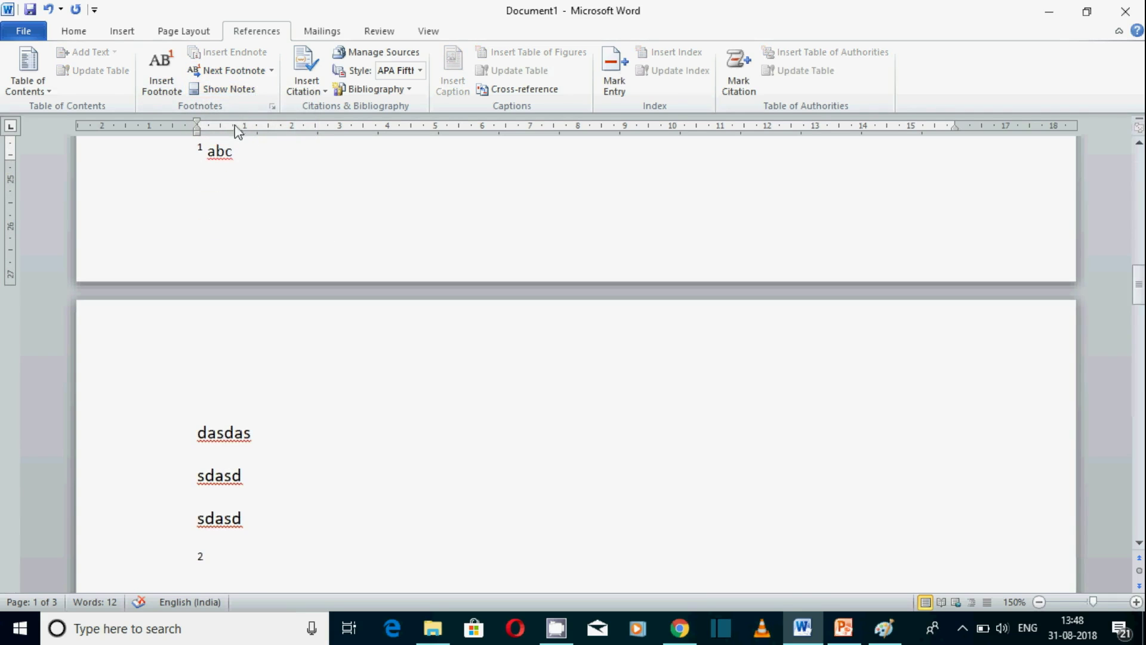
left_click(271, 70)
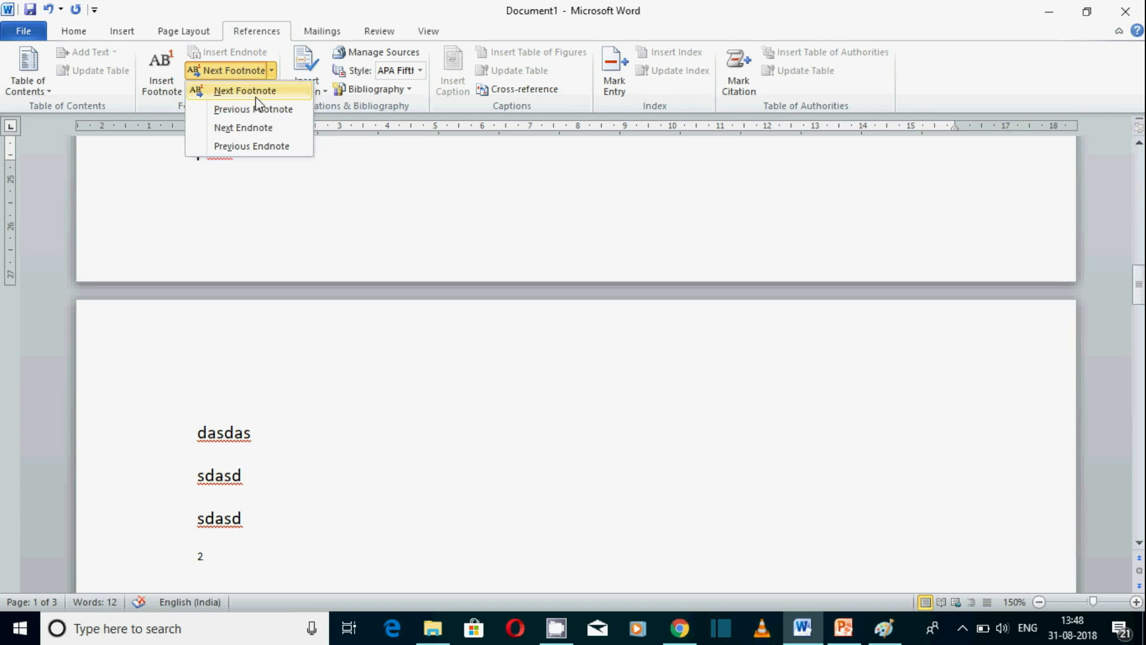
left_click(257, 95)
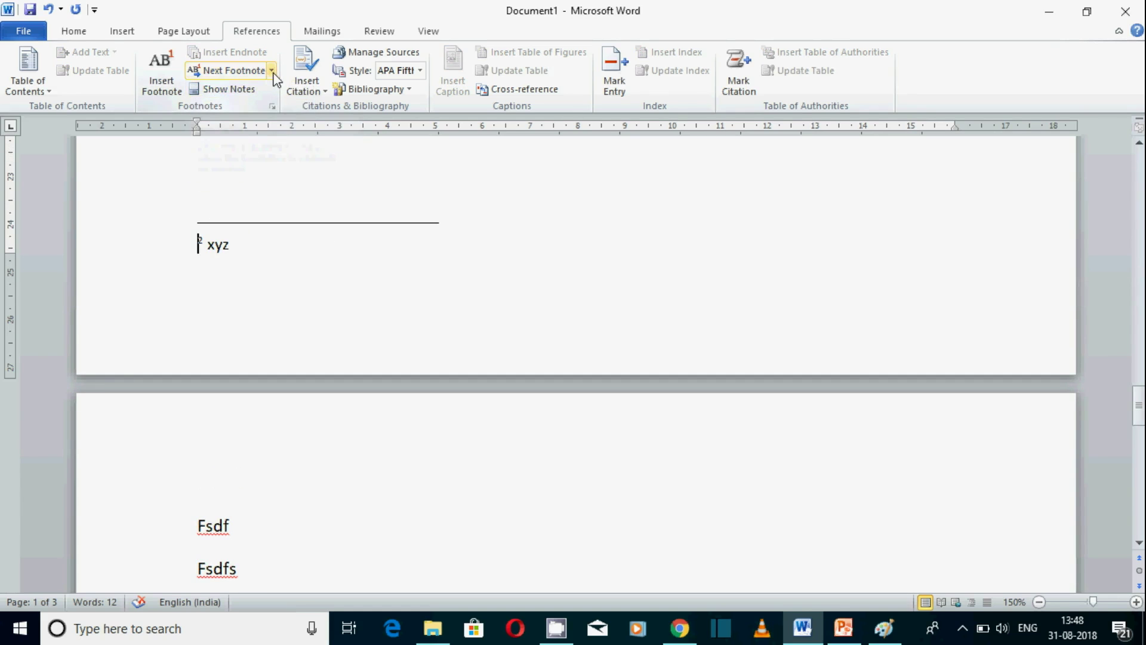
left_click(272, 71)
left_click(264, 91)
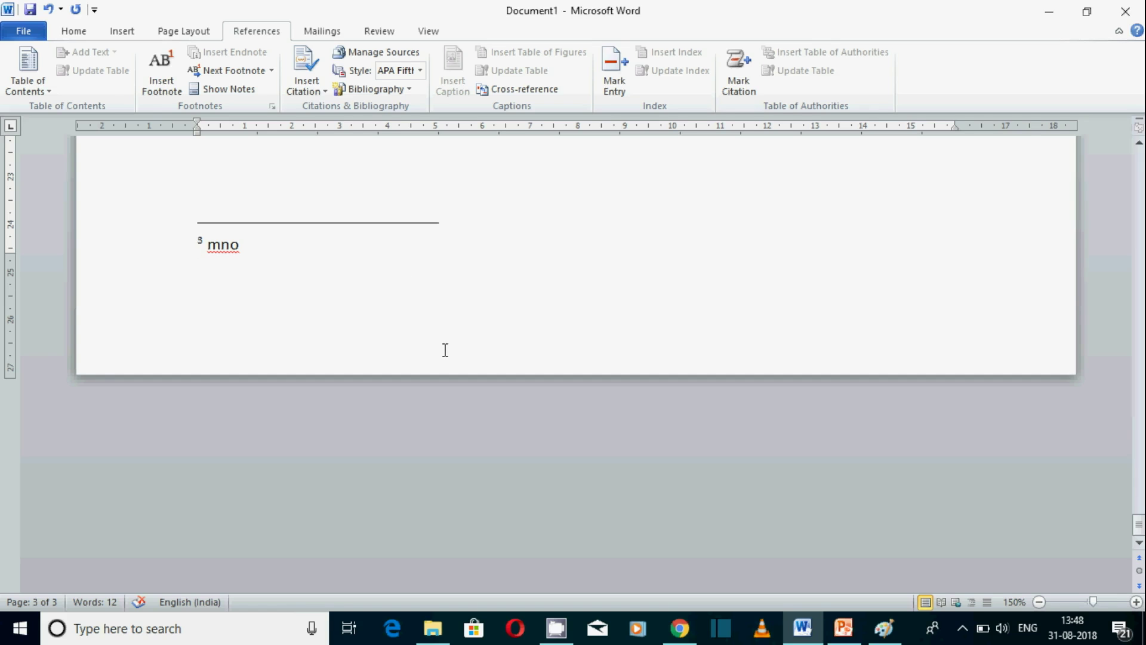
- Check the footnote references in the body text of pages 3 and 2 and preview the note of reference 2
scroll(445, 350, "up", 10)
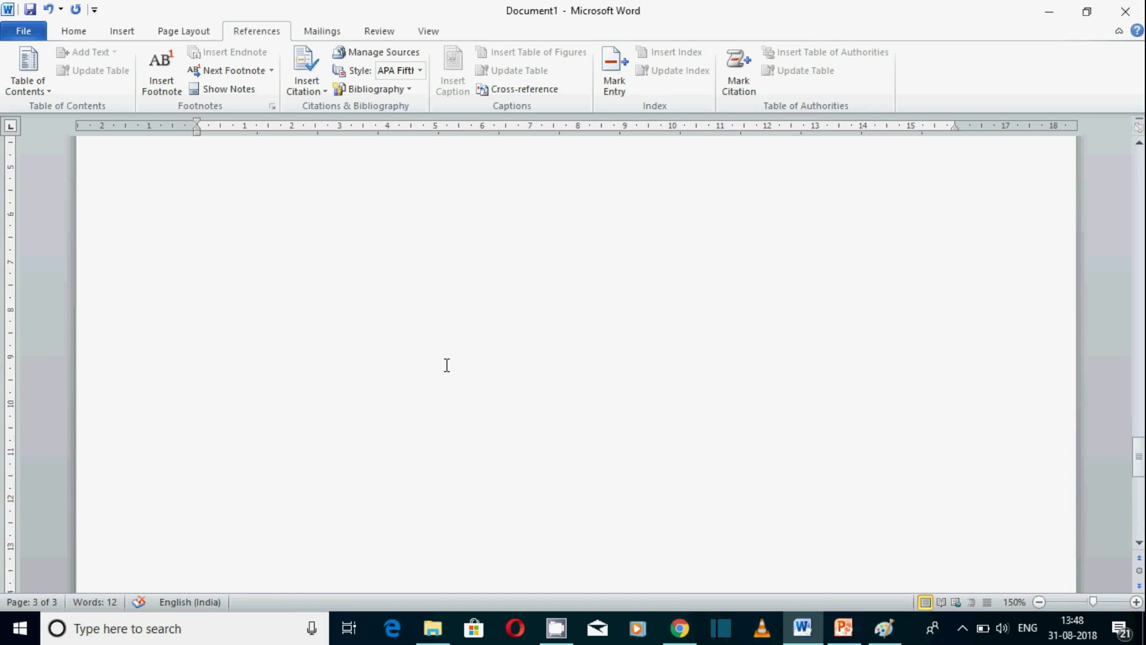
scroll(447, 365, "up", 5)
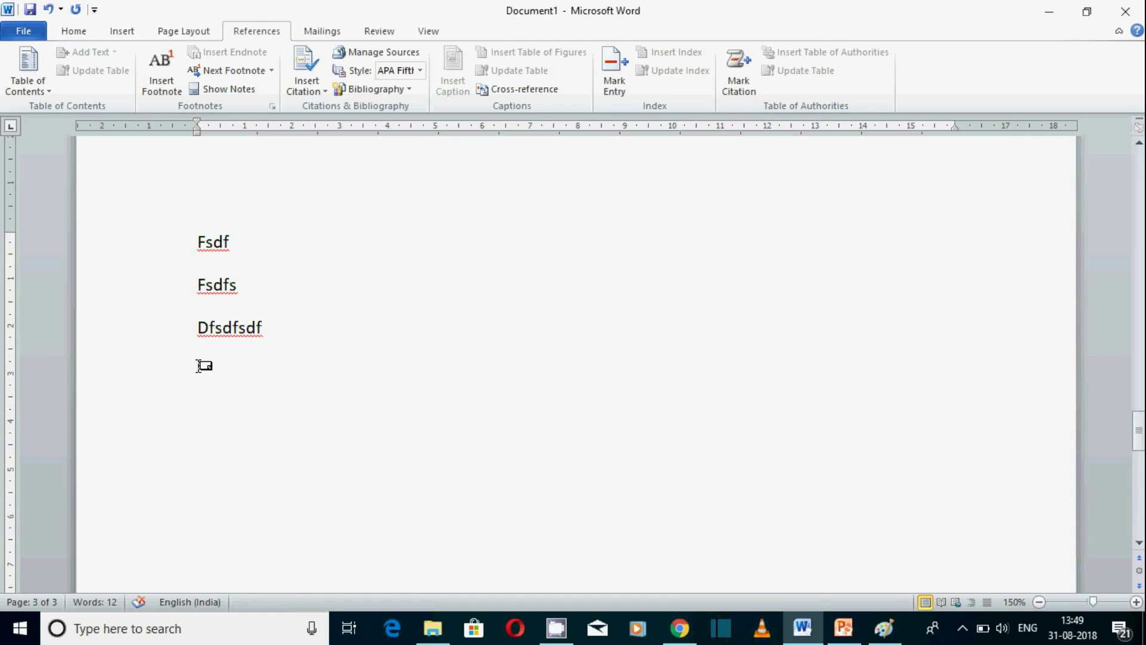
mouse_move(200, 365)
scroll(200, 366, "up", 10)
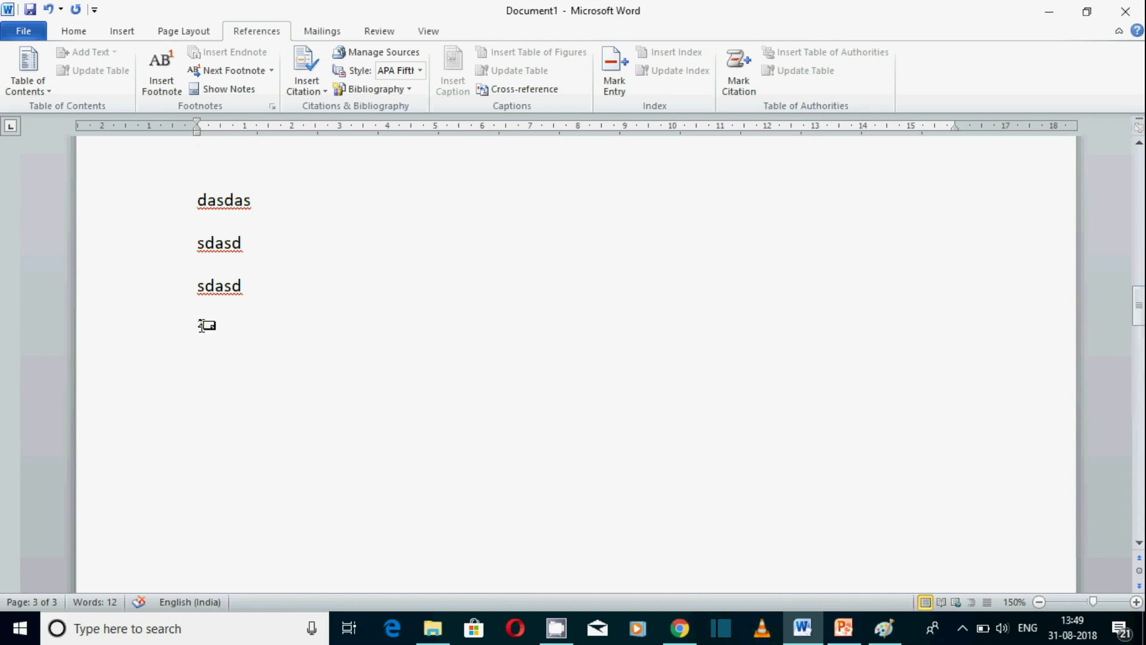
mouse_move(205, 316)
left_click(224, 421)
mouse_move(202, 323)
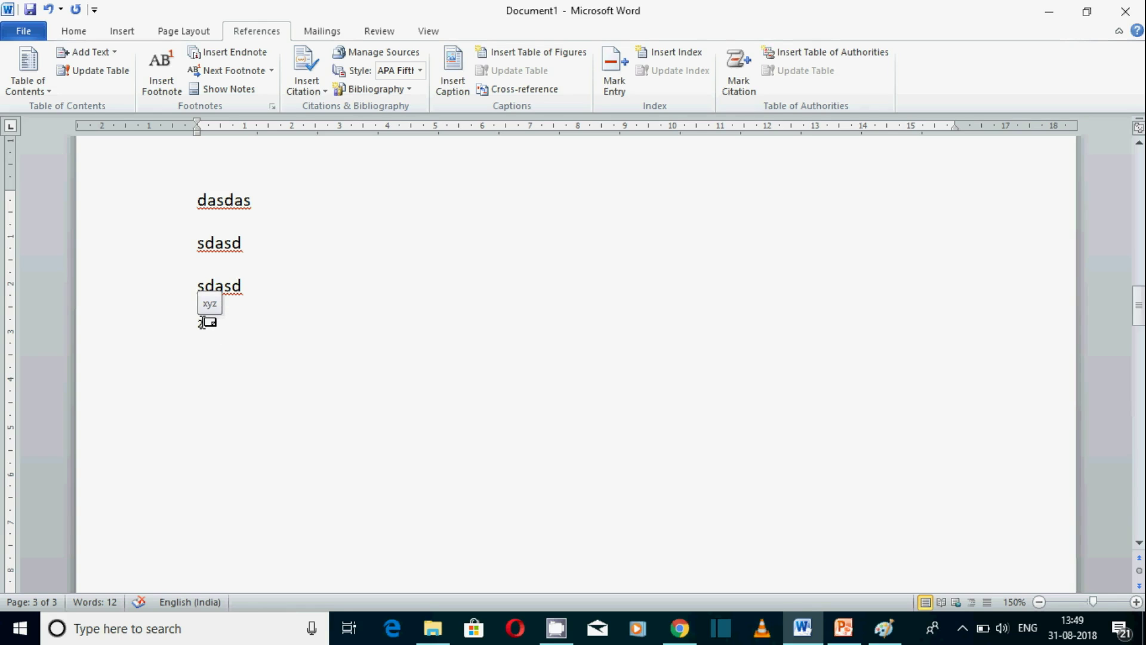
- Open the footnote and endnote settings, choose footnotes at the bottom of the page, and set the number format to a, b, c
left_click(272, 106)
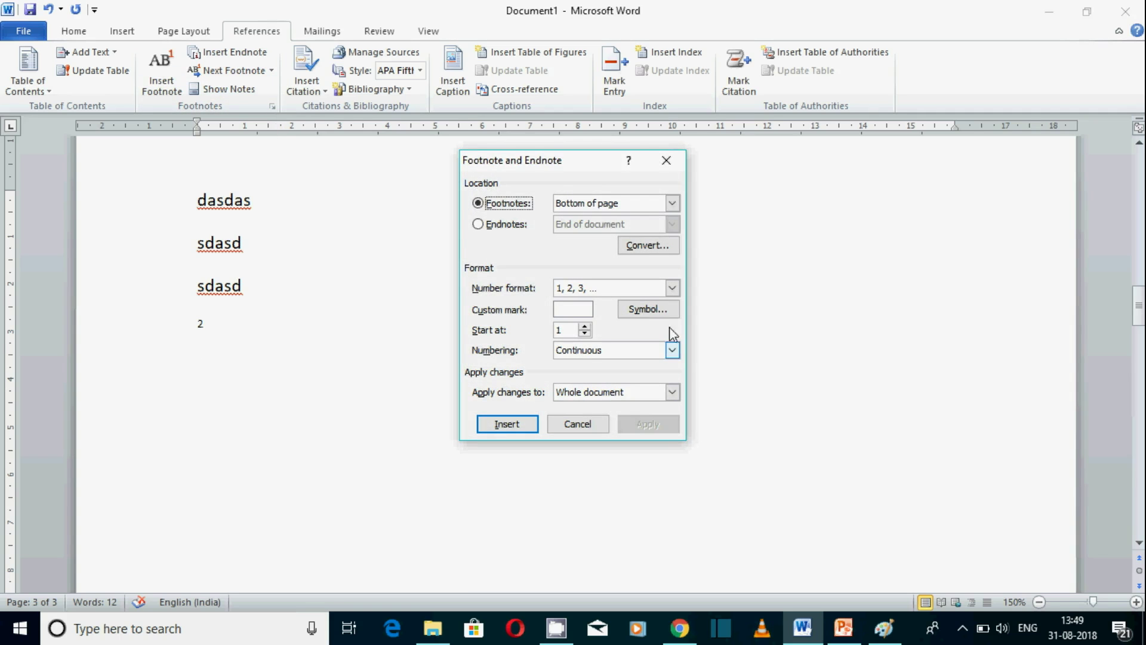
left_click_drag(560, 169, 502, 188)
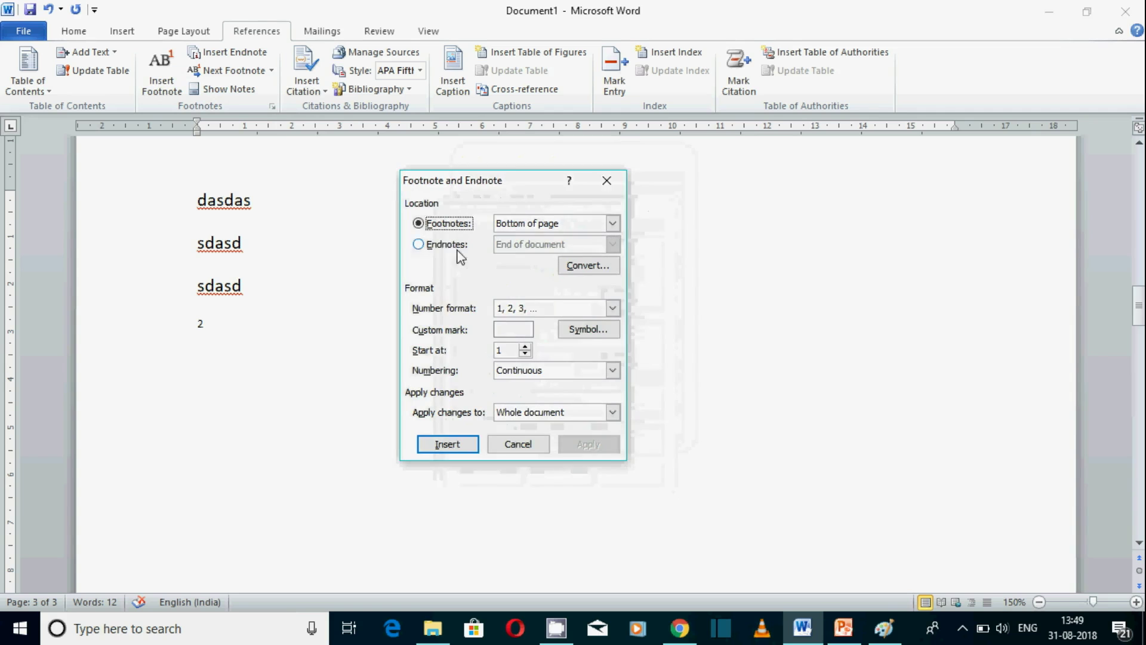
left_click(419, 245)
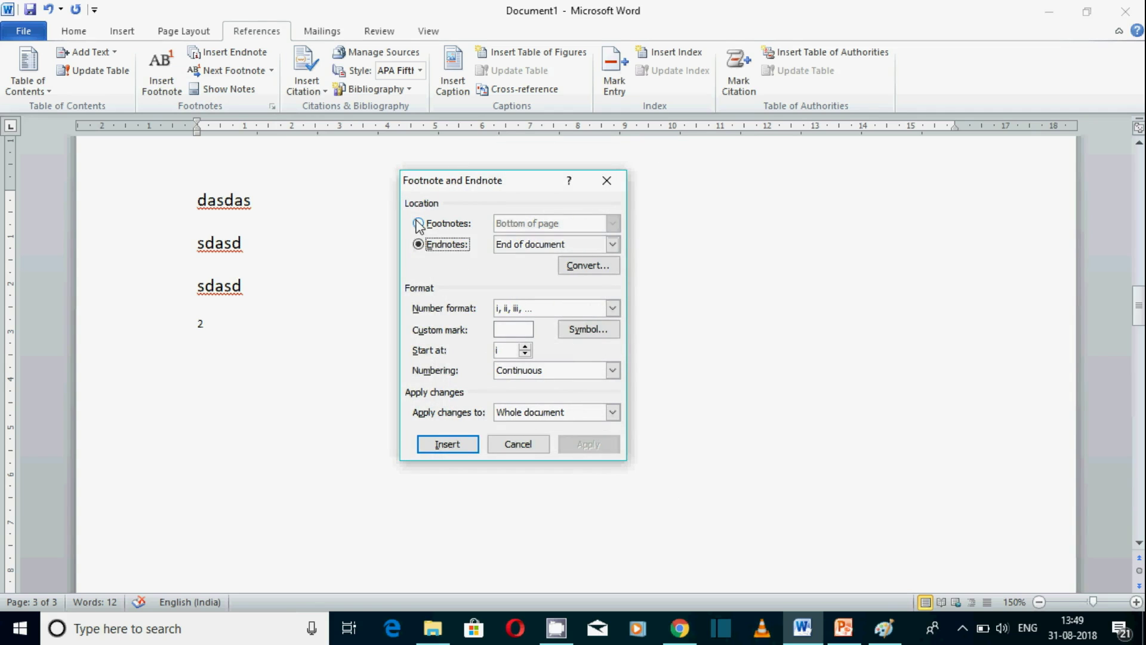
left_click(419, 223)
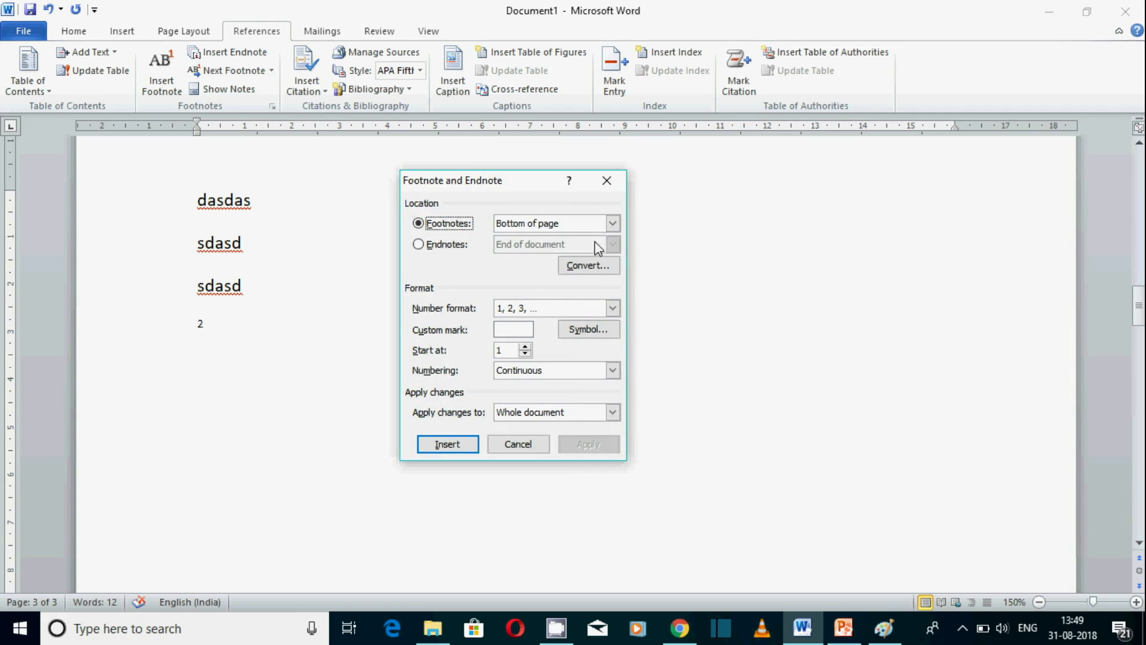
left_click(613, 224)
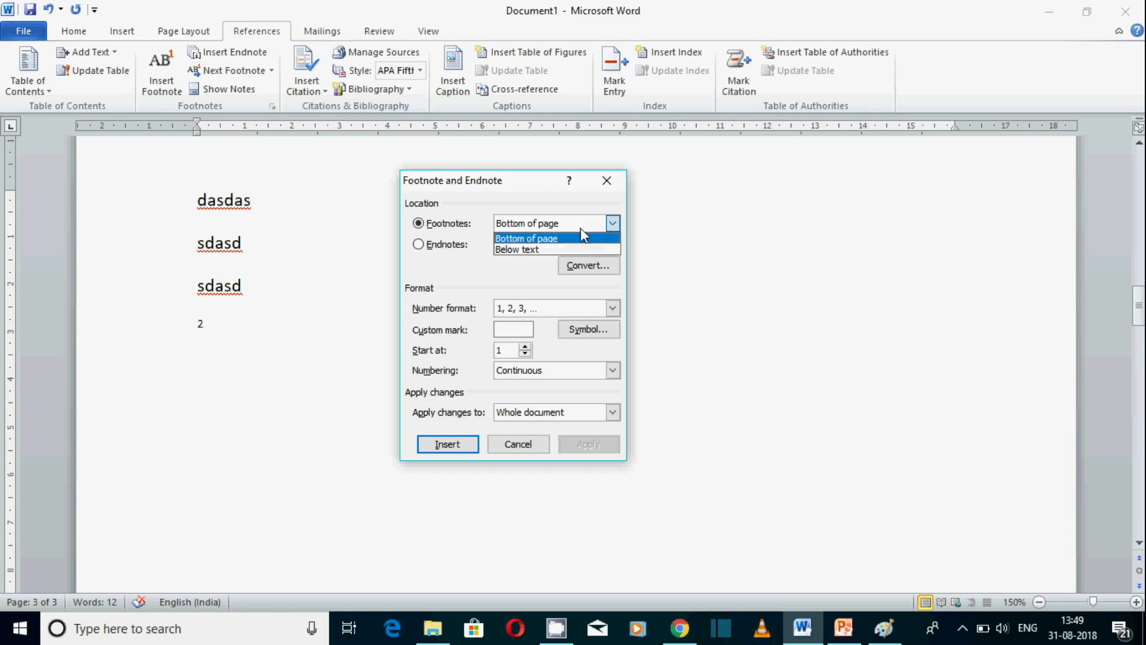
left_click(547, 239)
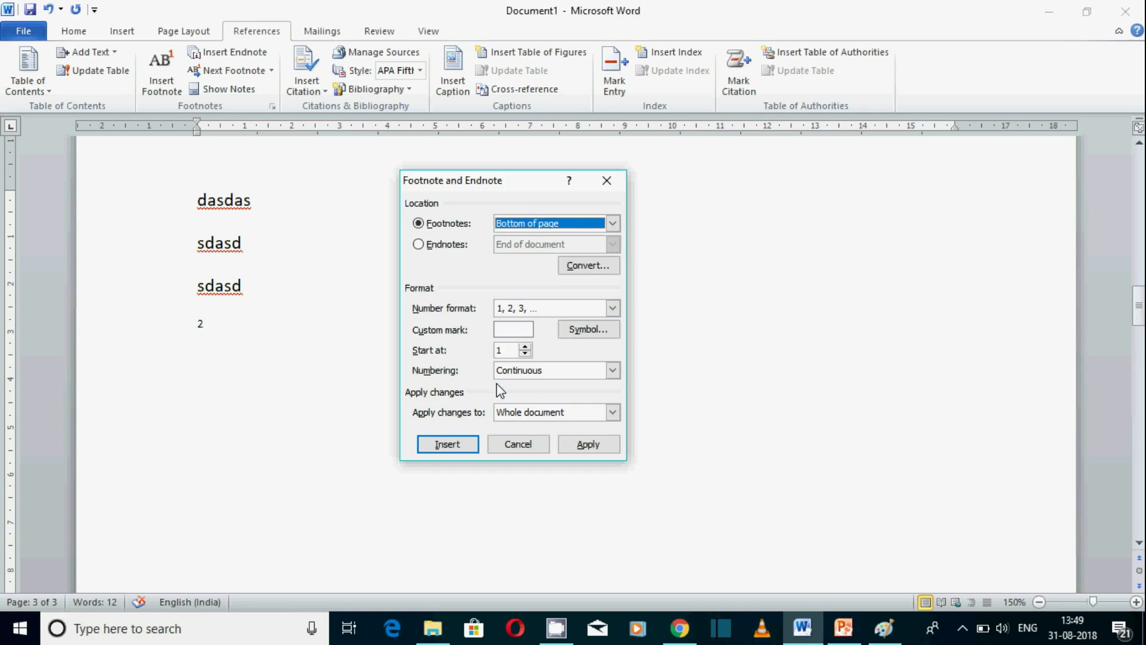
left_click(614, 309)
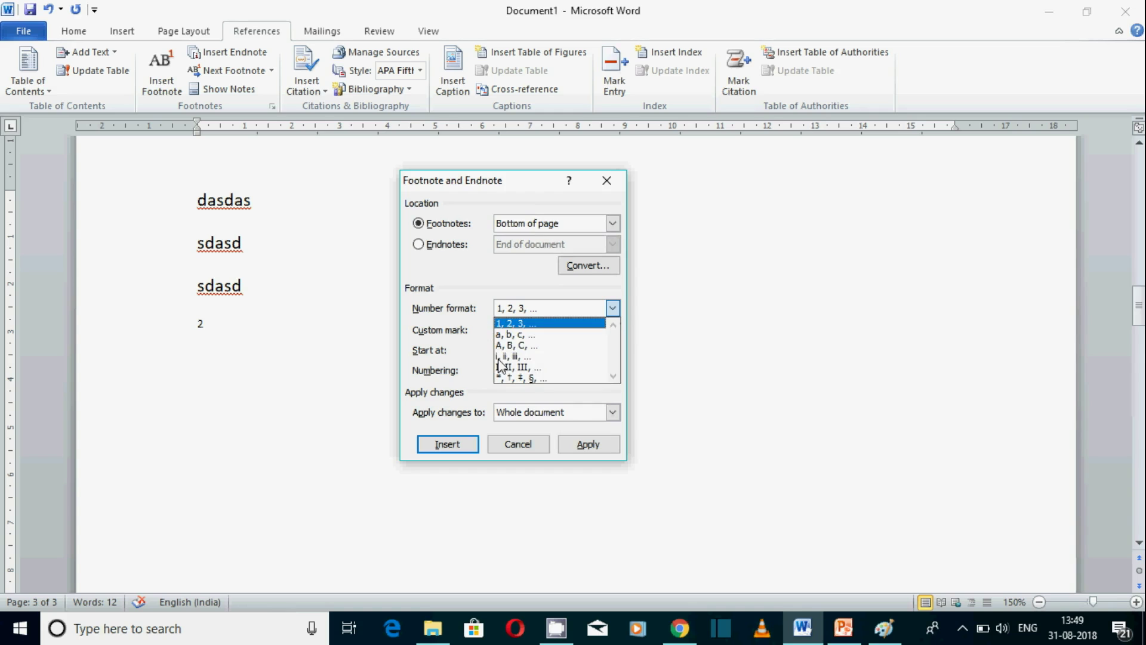
left_click(506, 334)
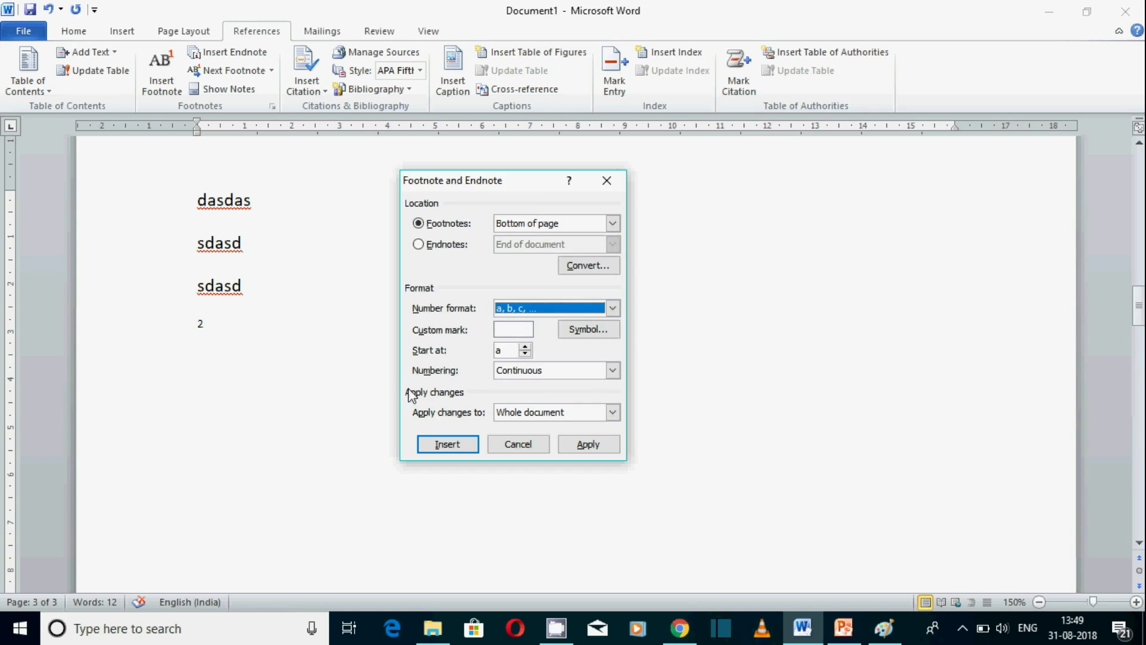
- Insert a footnote on page 2 with the club symbol, character code 167, as its custom mark and "xyz" as the note text
left_click(588, 332)
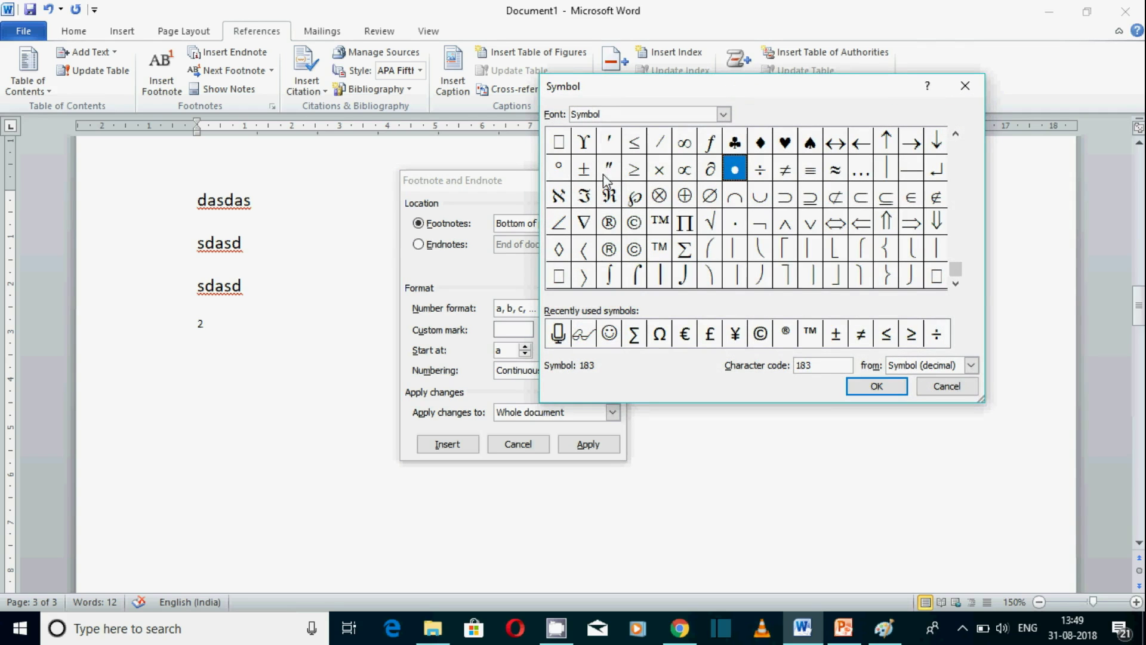
left_click(740, 141)
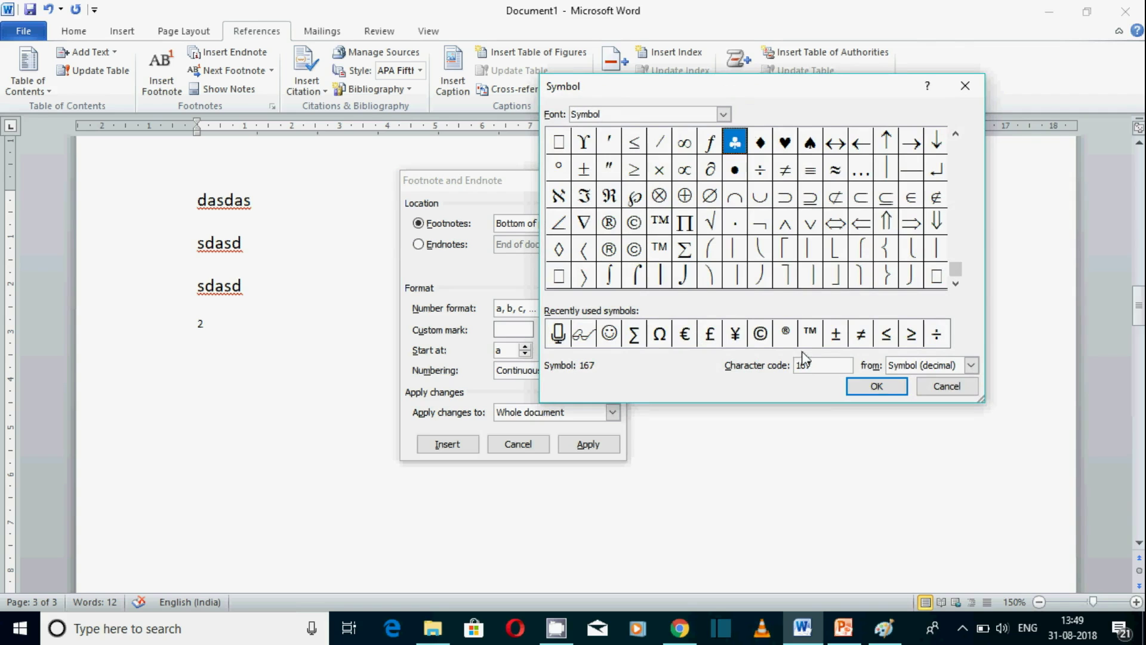
left_click(876, 386)
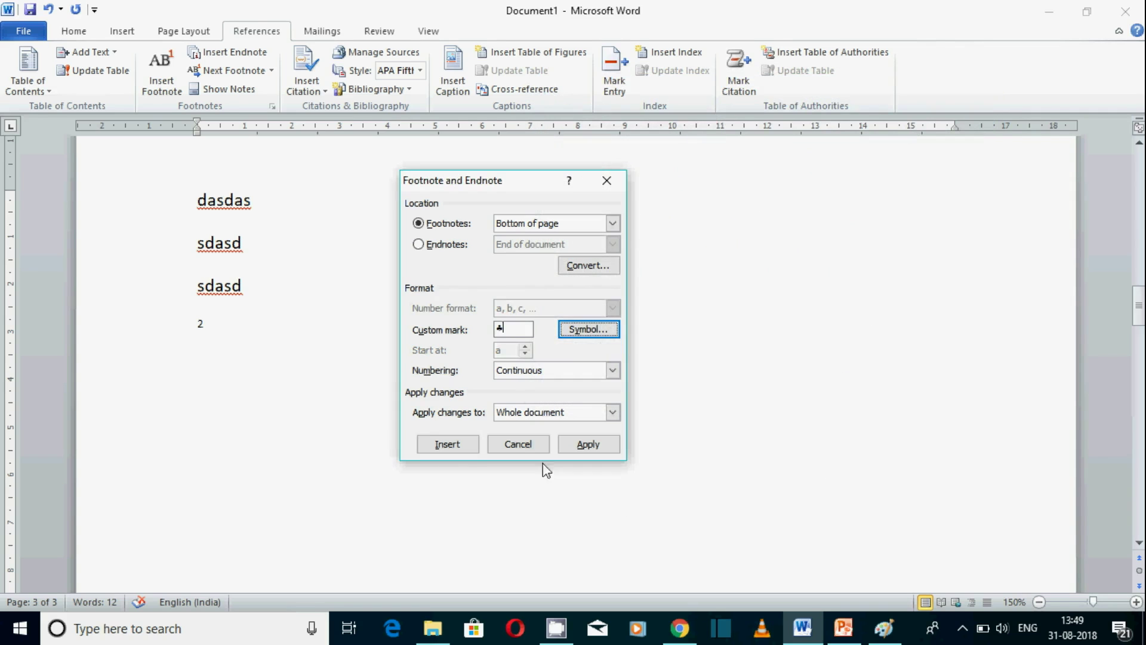
left_click(448, 447)
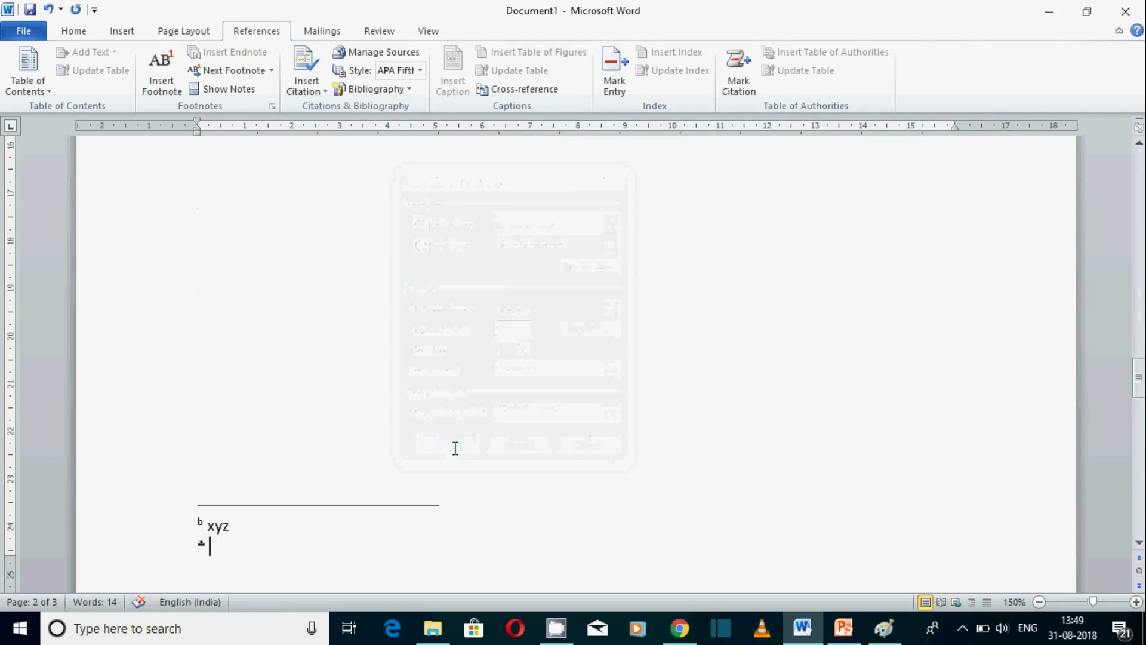
type("xyz")
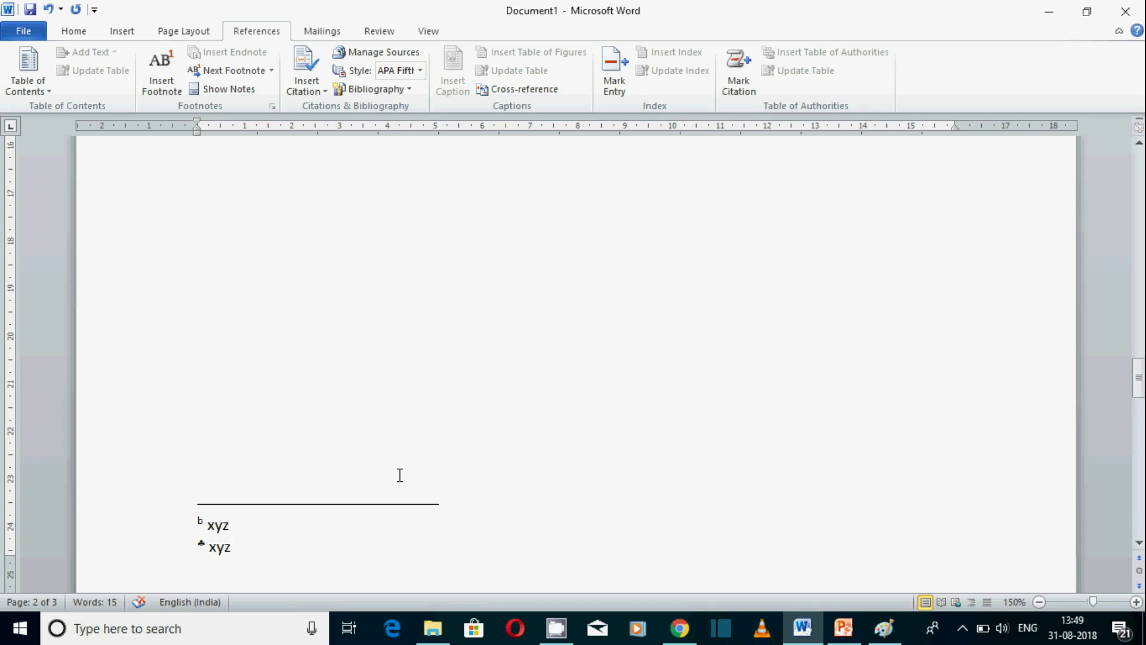
- Examine the lettered and club-symbol footnote references on page 2, and look through the other pages for their footnote marks
left_click(235, 401)
scroll(236, 397, "up", 3)
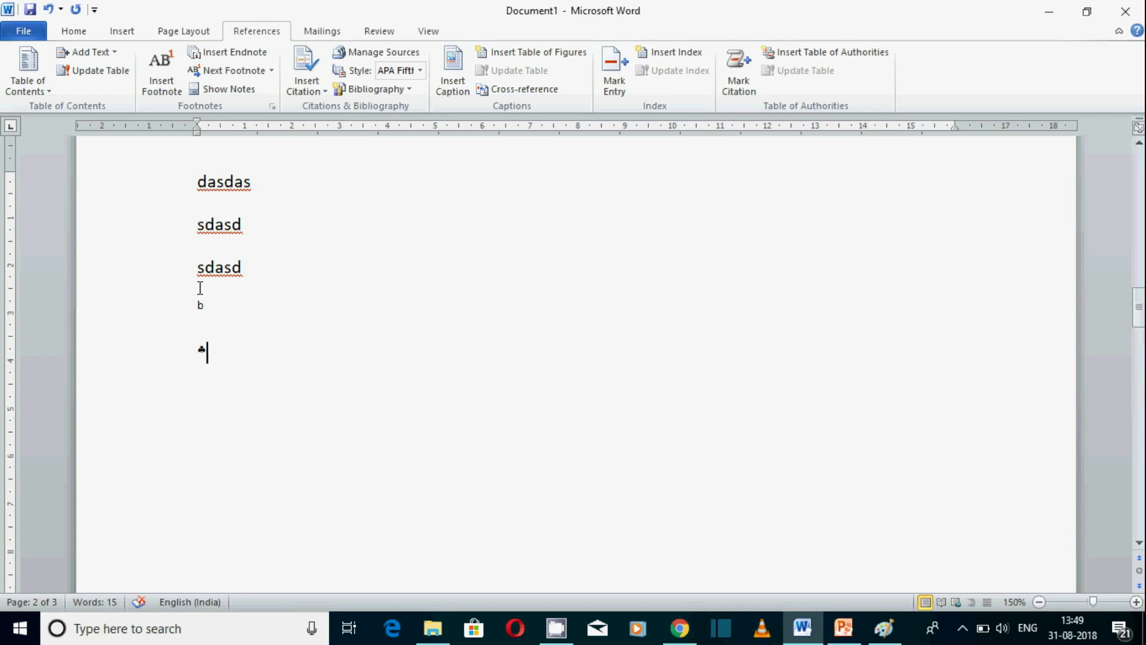
mouse_move(200, 303)
mouse_move(206, 346)
scroll(308, 435, "down", 10)
scroll(310, 434, "down", 4)
scroll(310, 434, "up", 20)
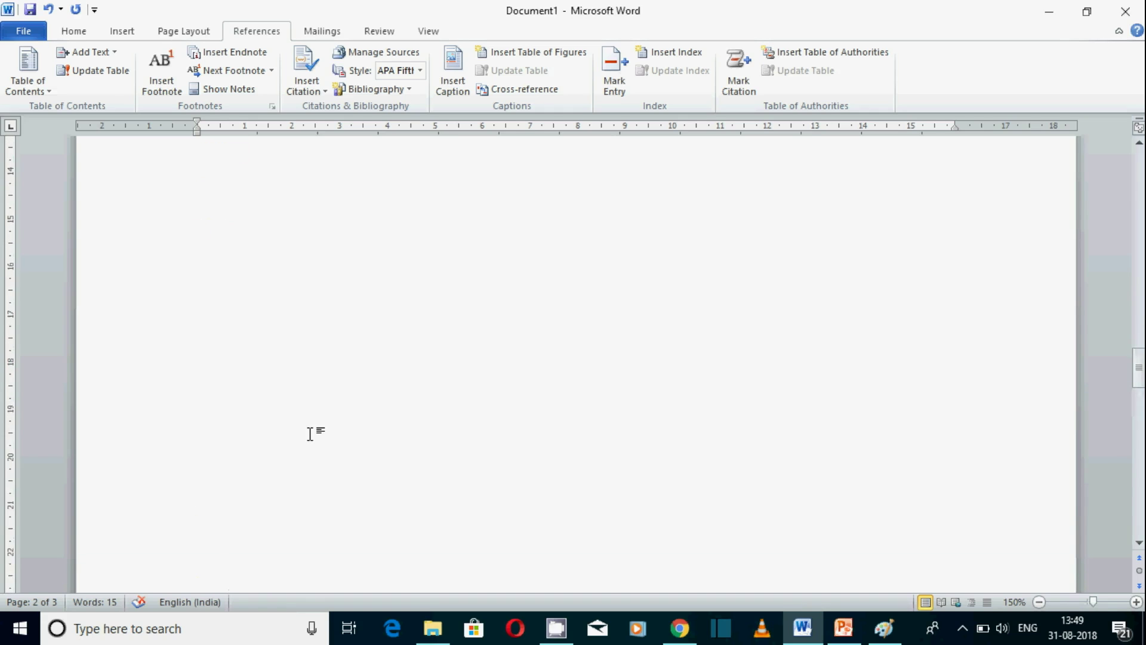
scroll(311, 434, "up", 15)
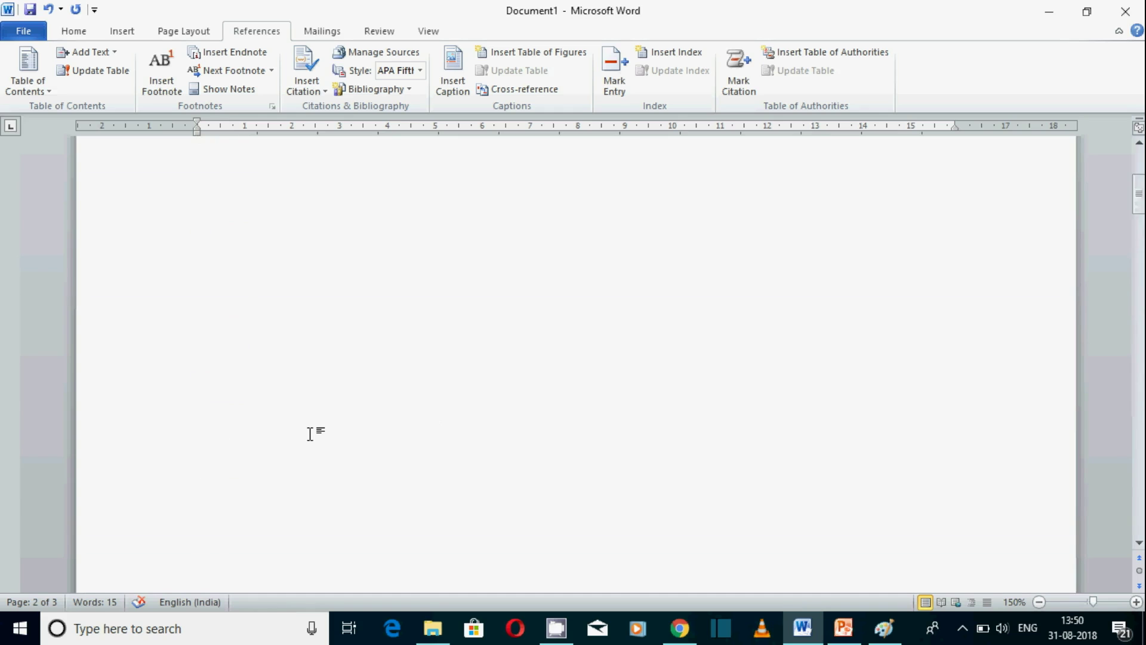